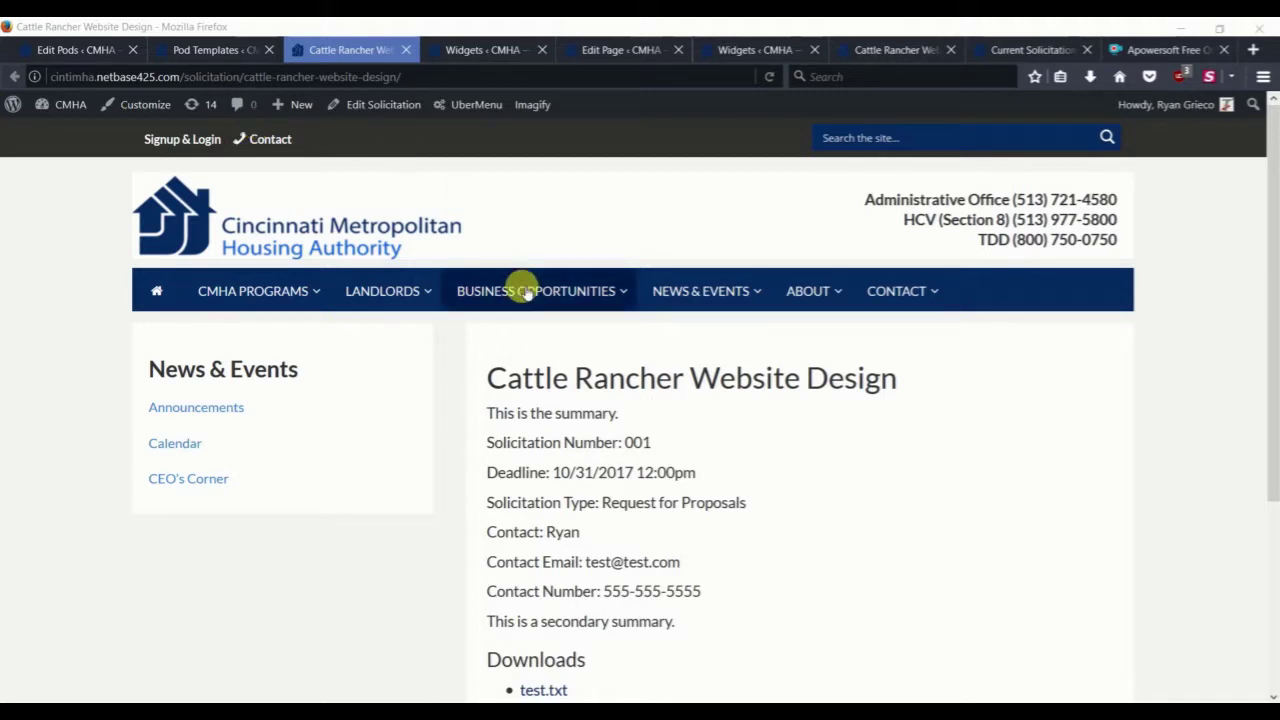
Step: Review the Cattle Rancher Website Design solicitation, pointing out its 10/31/2017 12:00pm deadline line
{"action": "scroll", "coordinate": [530, 445], "scroll_direction": "down", "scroll_amount": 2}
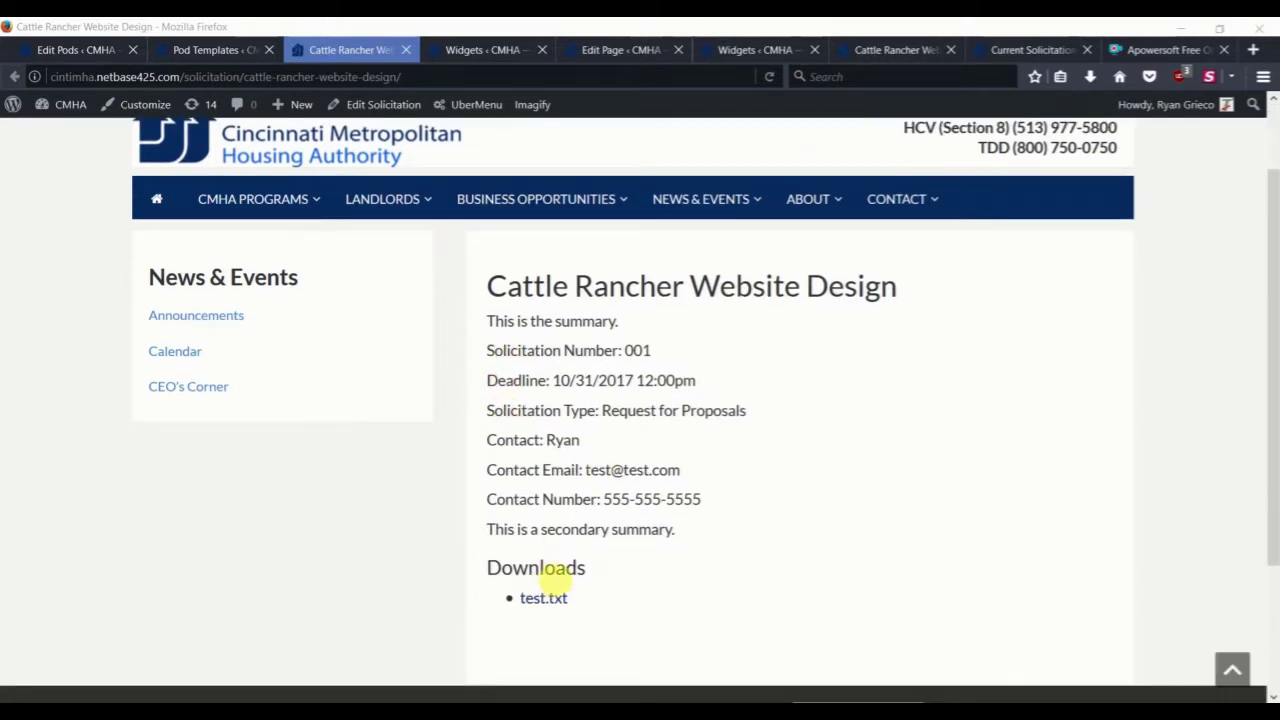
{"action": "scroll", "coordinate": [577, 529], "scroll_direction": "up", "scroll_amount": 2}
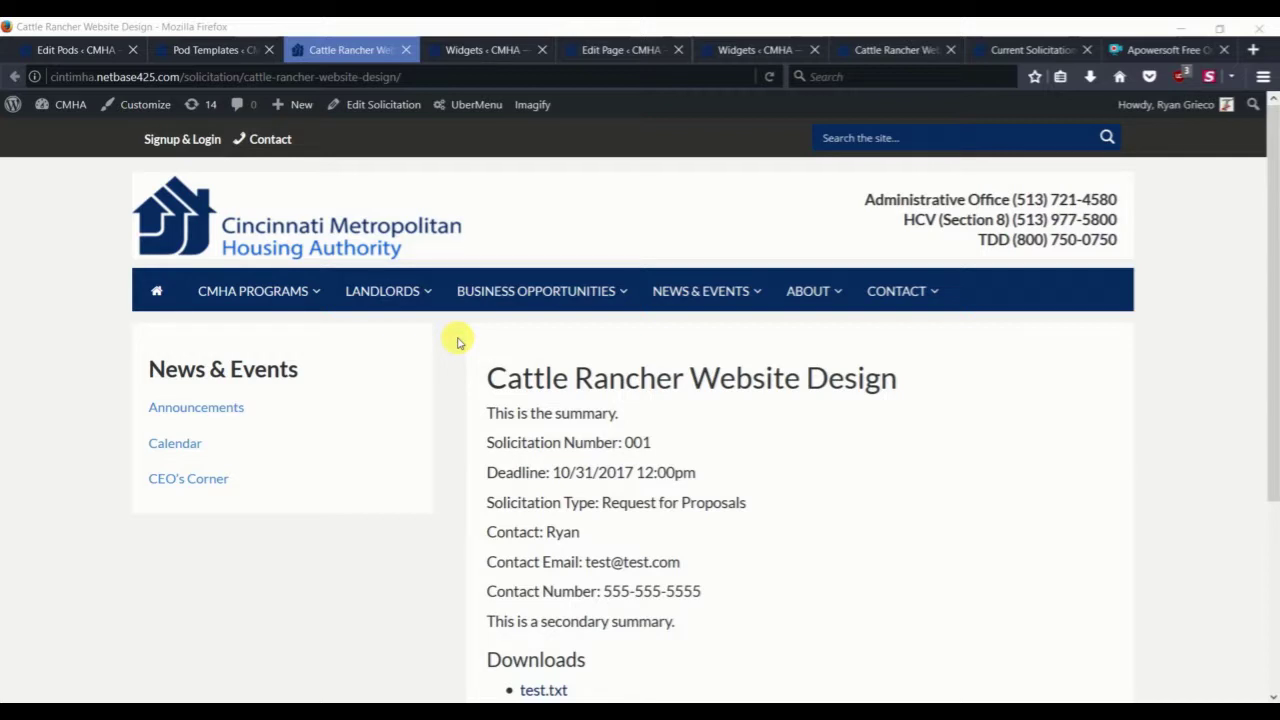
{"action": "left_click_drag", "start_coordinate": [490, 472], "coordinate": [688, 474]}
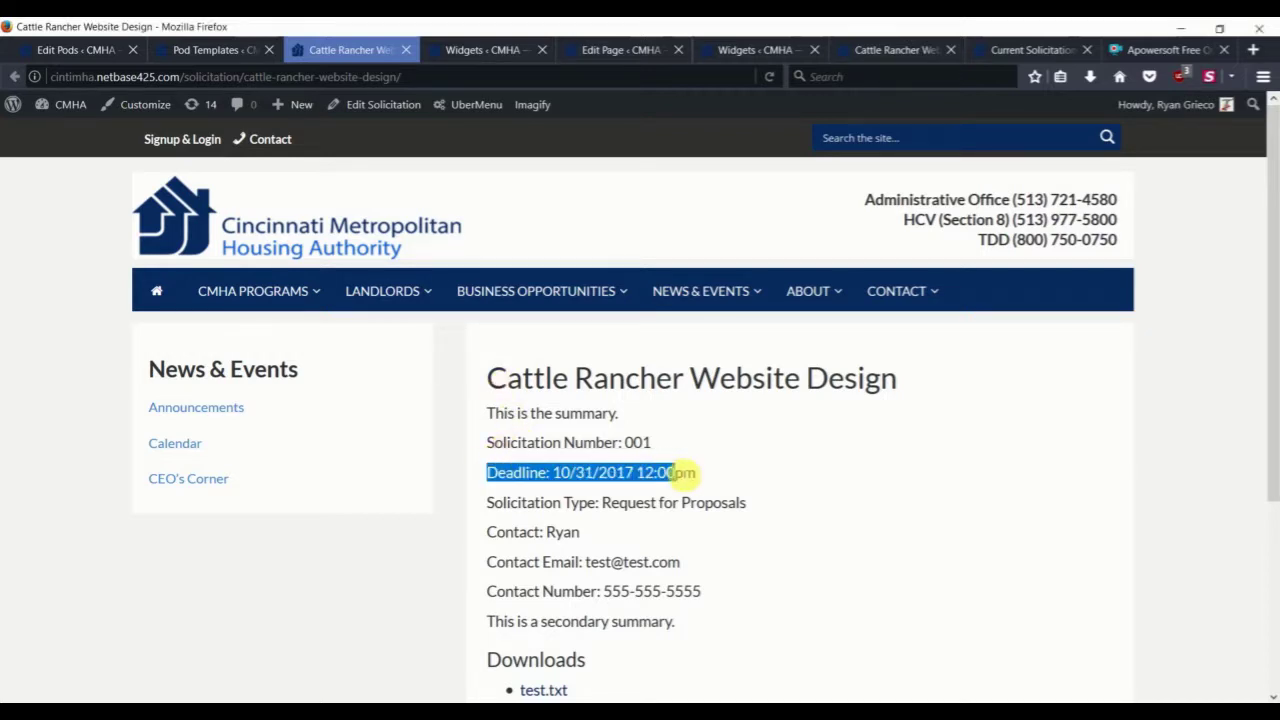
{"action": "left_click", "coordinate": [695, 472]}
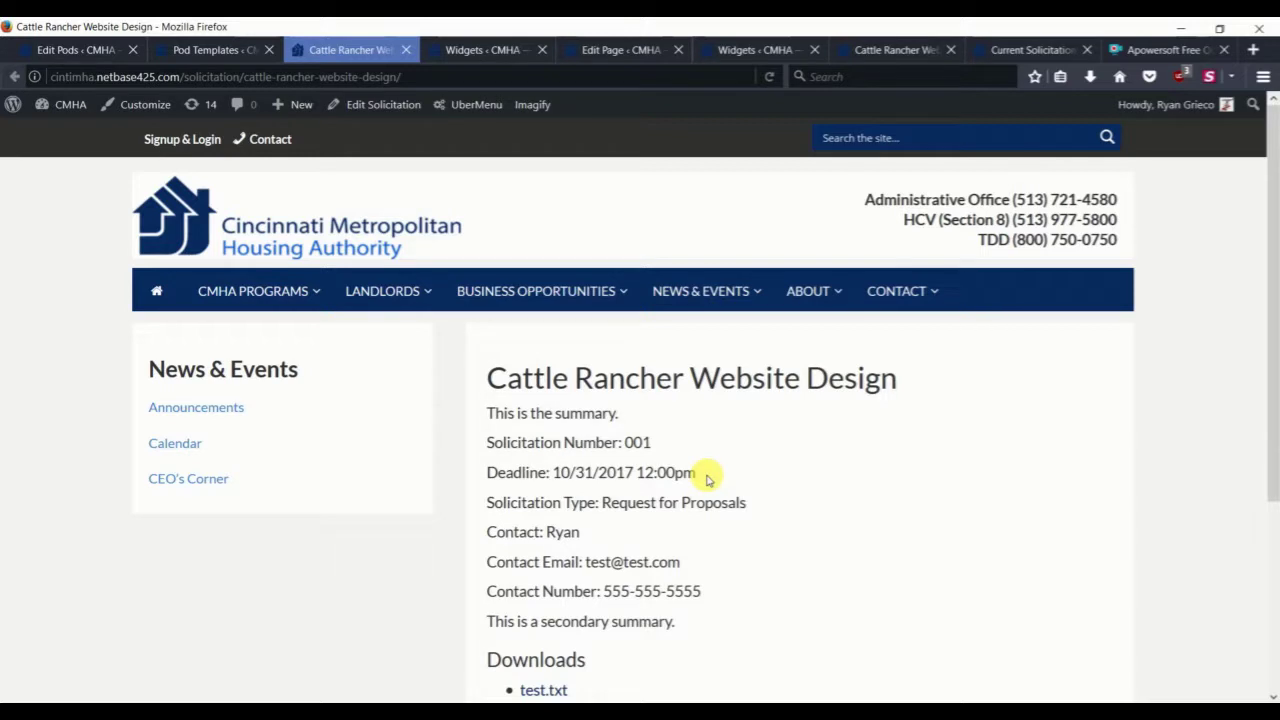
{"action": "scroll", "coordinate": [580, 380], "scroll_direction": "down", "scroll_amount": 2}
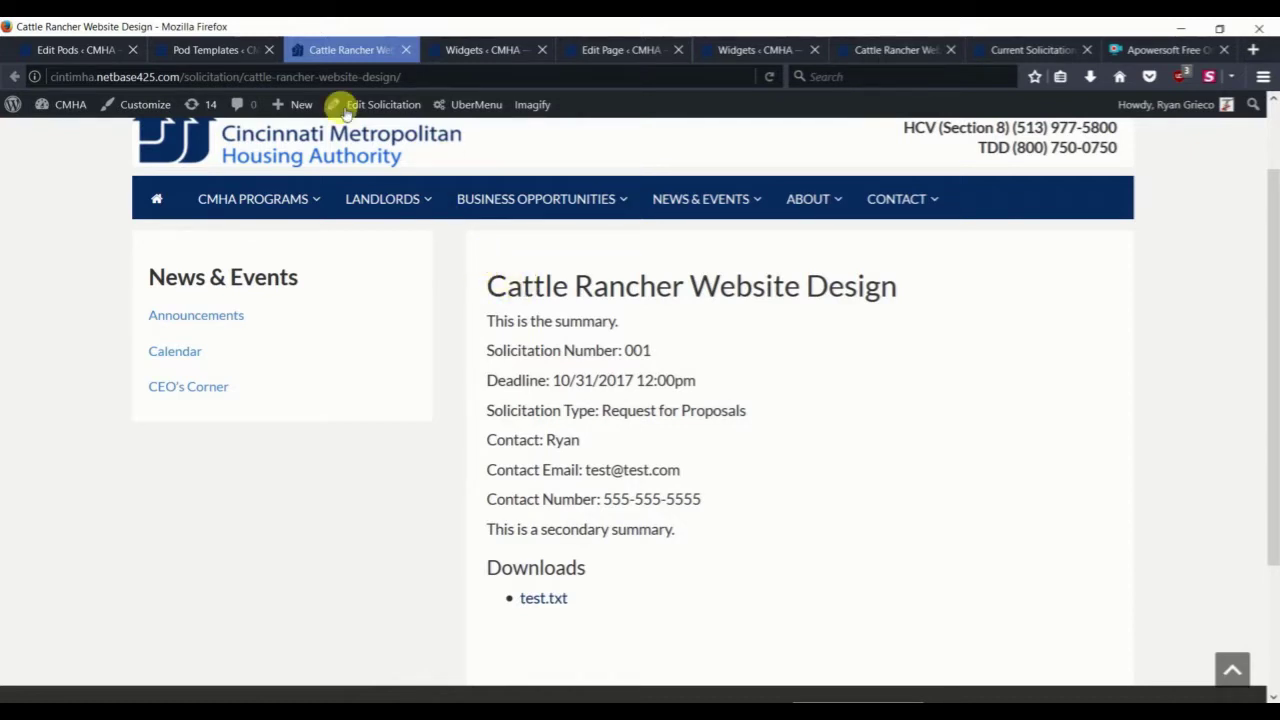
Step: Reload the Pod Templates list and open the solicitation_detail template
{"action": "left_click", "coordinate": [222, 52]}
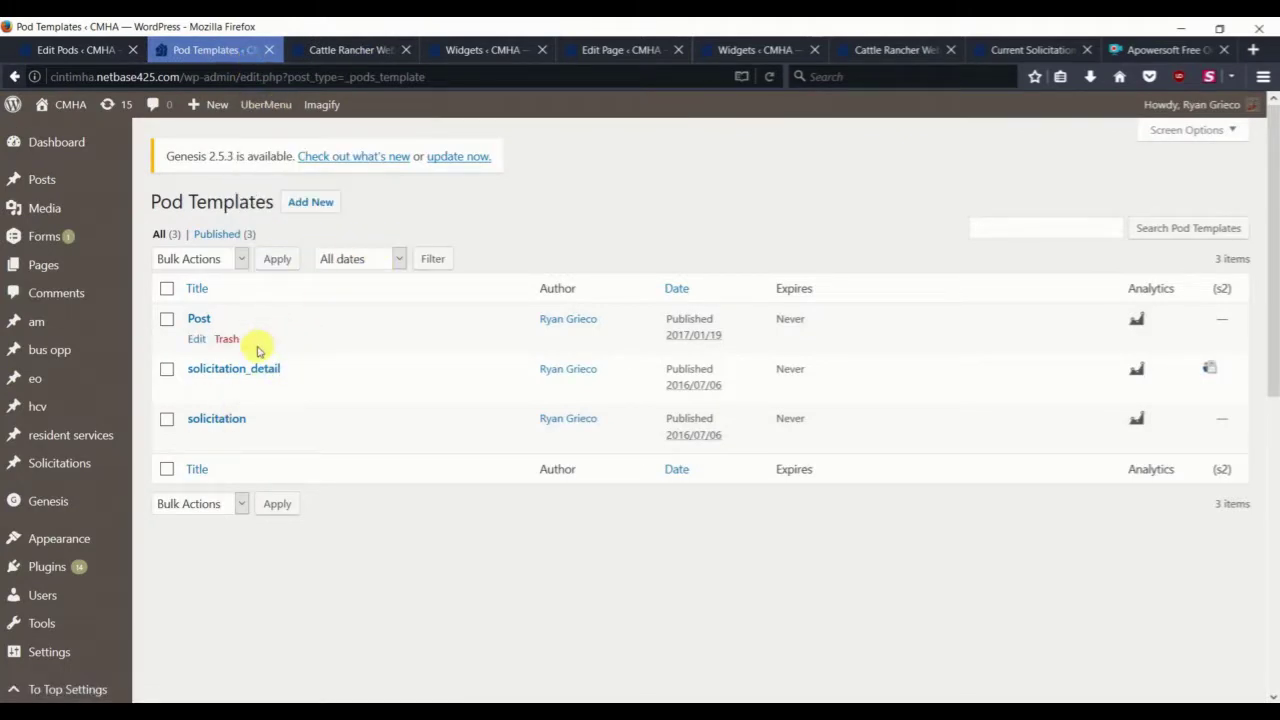
{"action": "mouse_move", "coordinate": [197, 398]}
{"action": "mouse_move", "coordinate": [193, 435]}
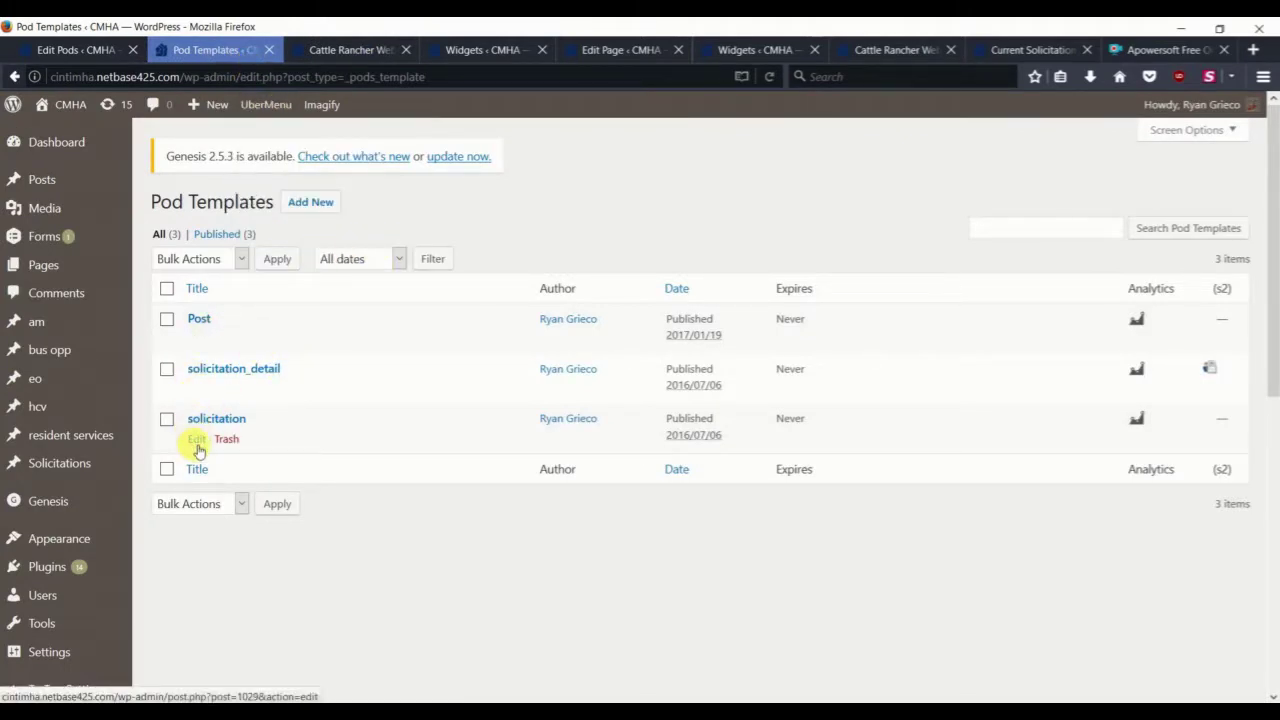
{"action": "scroll", "coordinate": [212, 465], "scroll_direction": "down", "scroll_amount": 5}
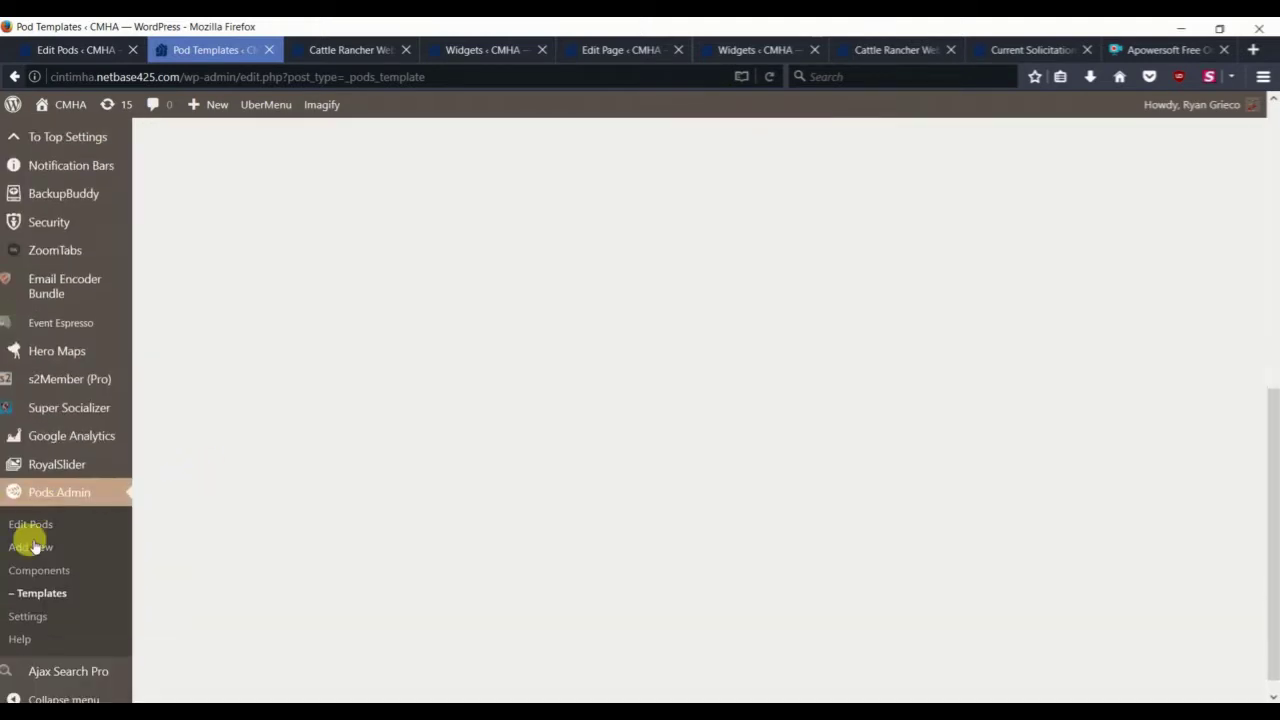
{"action": "left_click", "coordinate": [60, 593]}
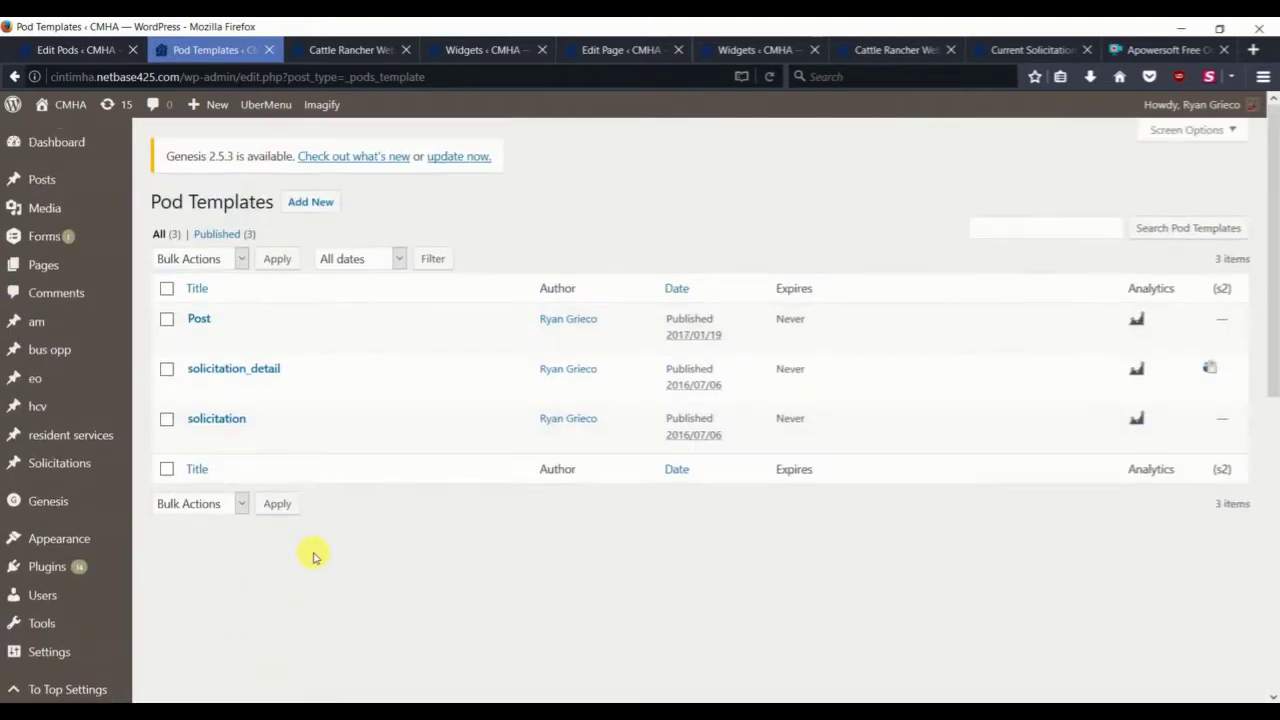
{"action": "left_click", "coordinate": [196, 389]}
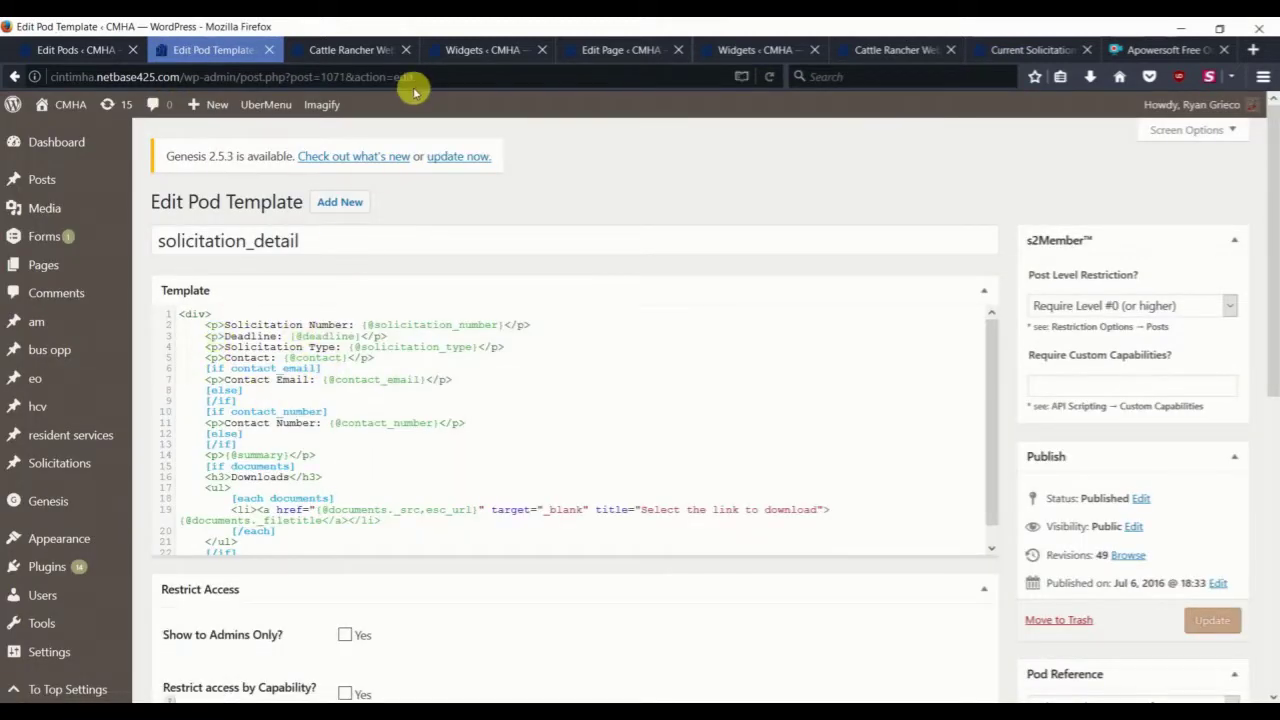
Step: Compare solicitation_detail with the Cattle Rancher page's details, then open the solicitation template
{"action": "double_click", "coordinate": [333, 77]}
{"action": "left_click", "coordinate": [323, 49]}
{"action": "left_click_drag", "start_coordinate": [482, 317], "coordinate": [669, 600]}
{"action": "left_click", "coordinate": [218, 49]}
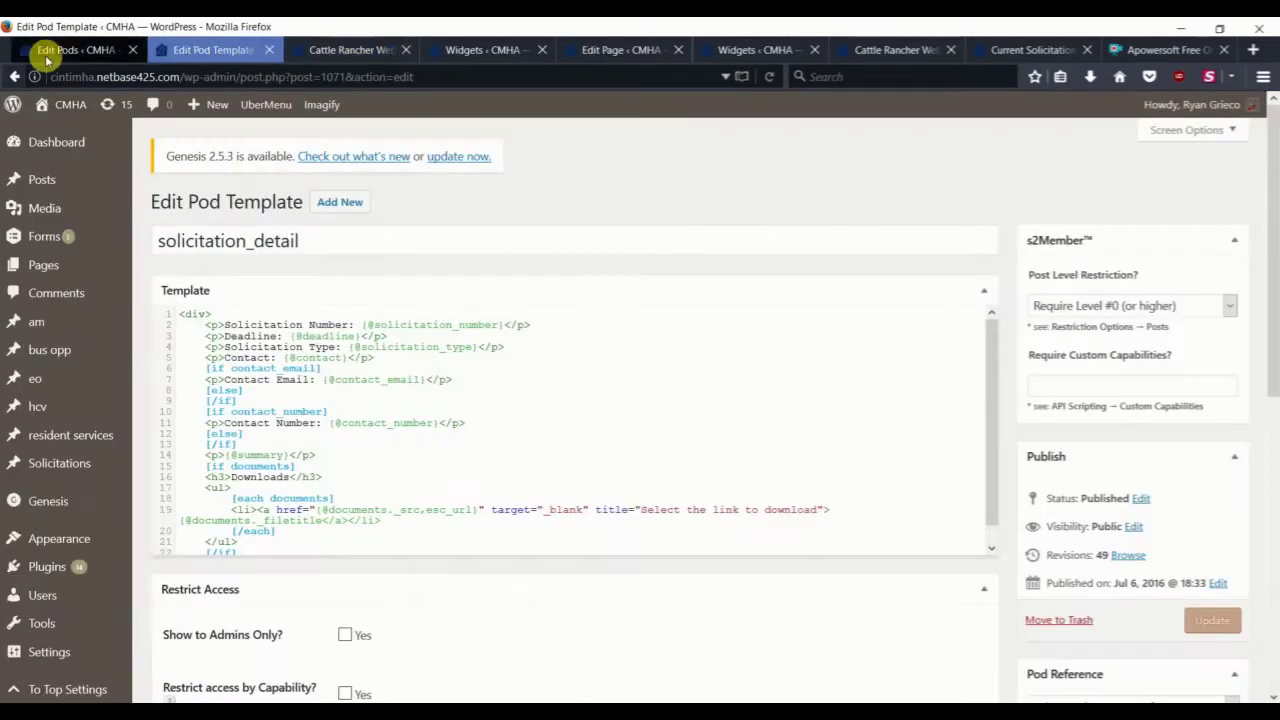
{"action": "left_click", "coordinate": [15, 77]}
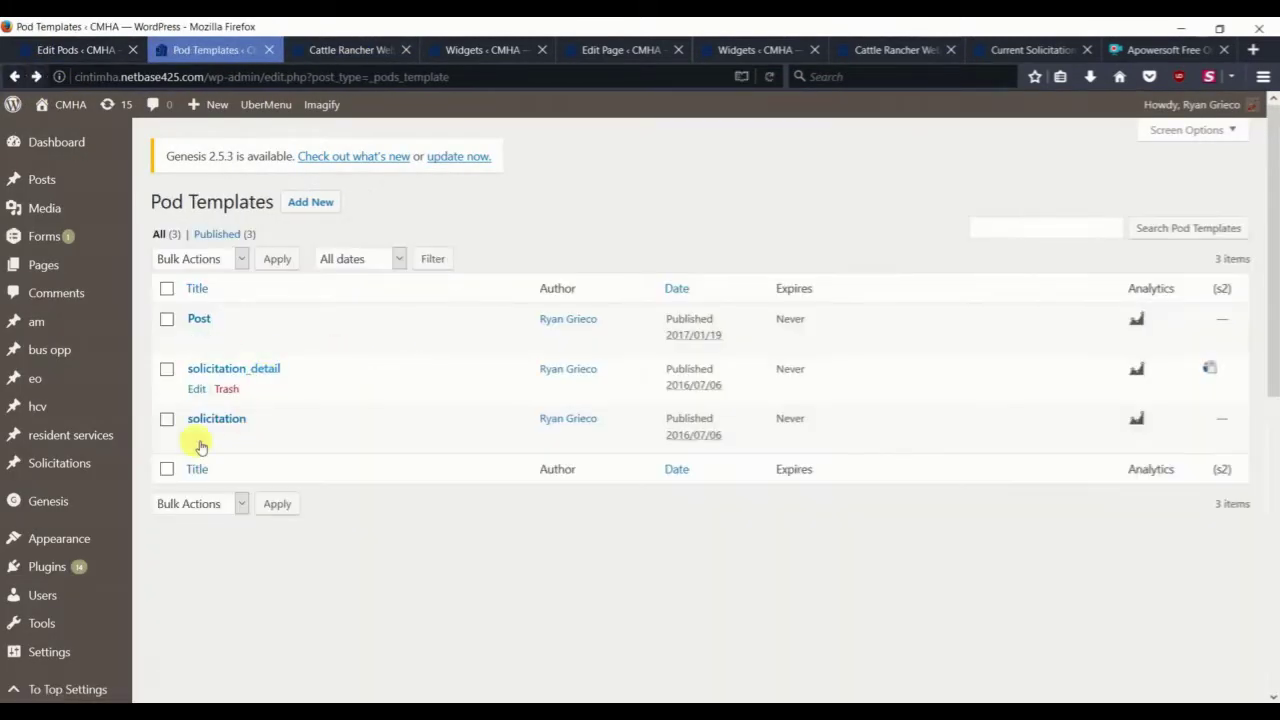
{"action": "left_click", "coordinate": [202, 440]}
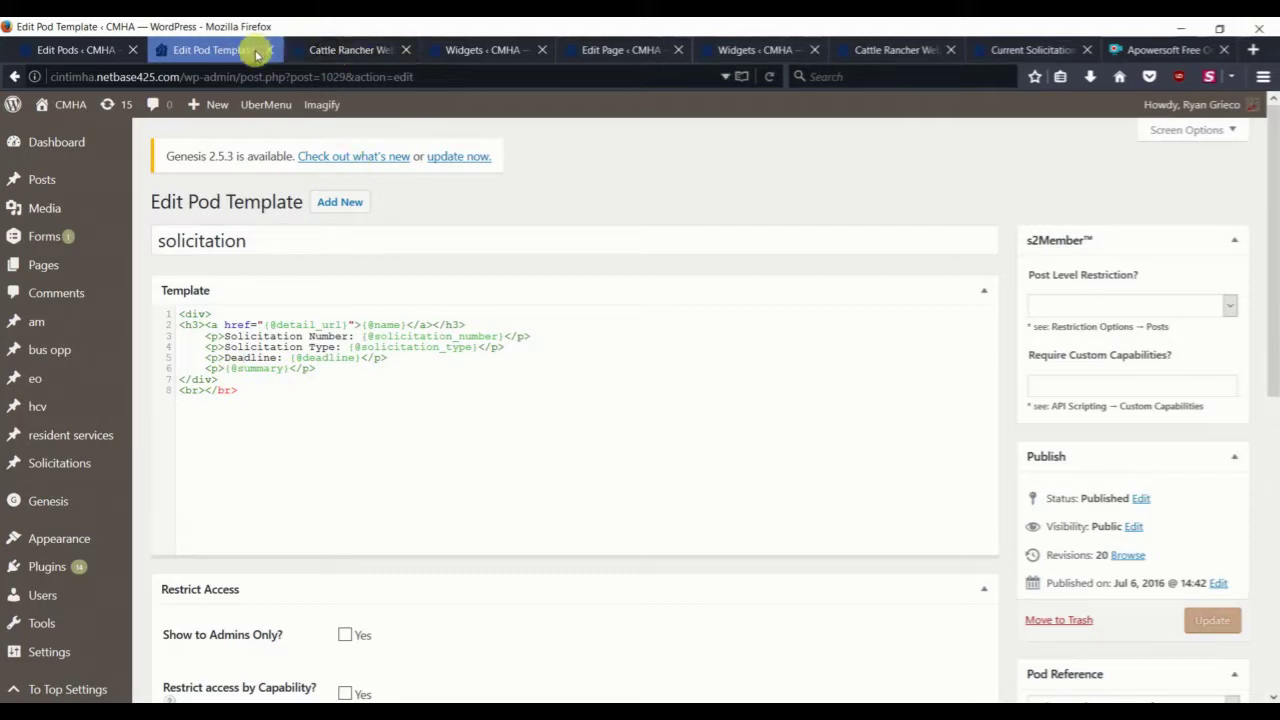
Step: Review the Cattle Rancher page's contact lines and summary alongside the solicitation template
{"action": "left_click", "coordinate": [291, 50]}
{"action": "left_click", "coordinate": [200, 50]}
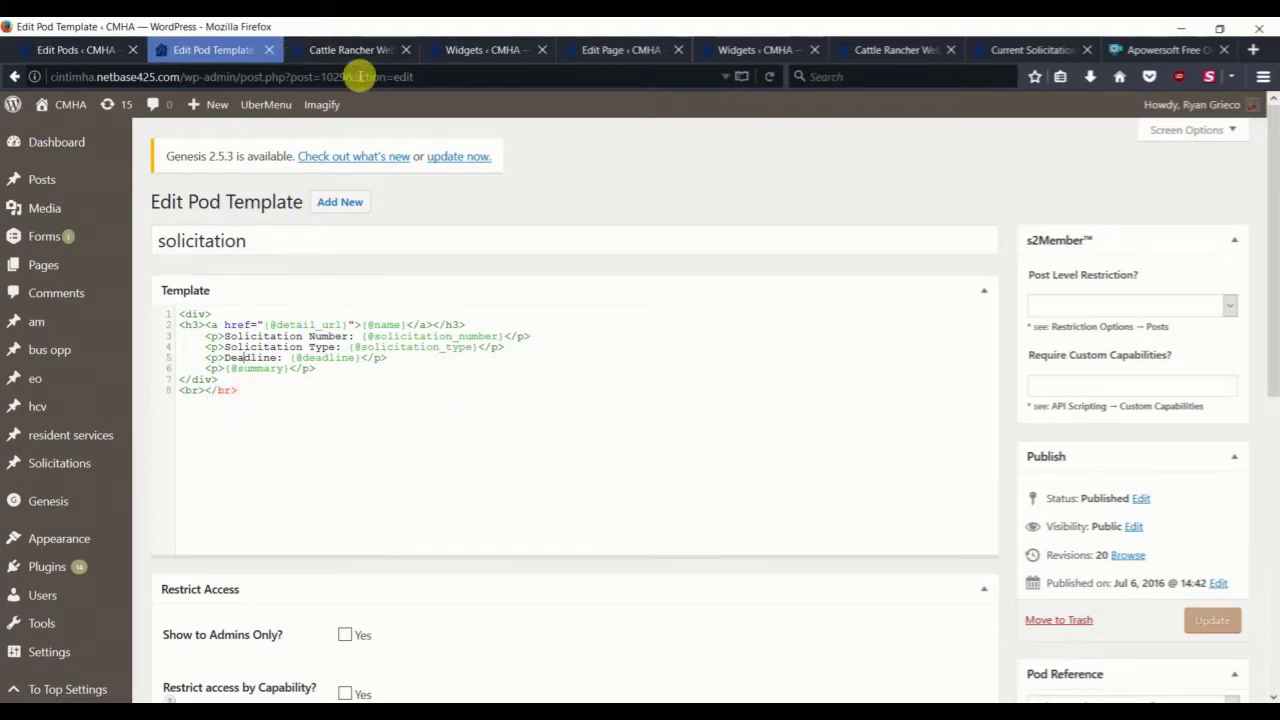
{"action": "left_click", "coordinate": [330, 49]}
{"action": "scroll", "coordinate": [550, 430], "scroll_direction": "down", "scroll_amount": 3}
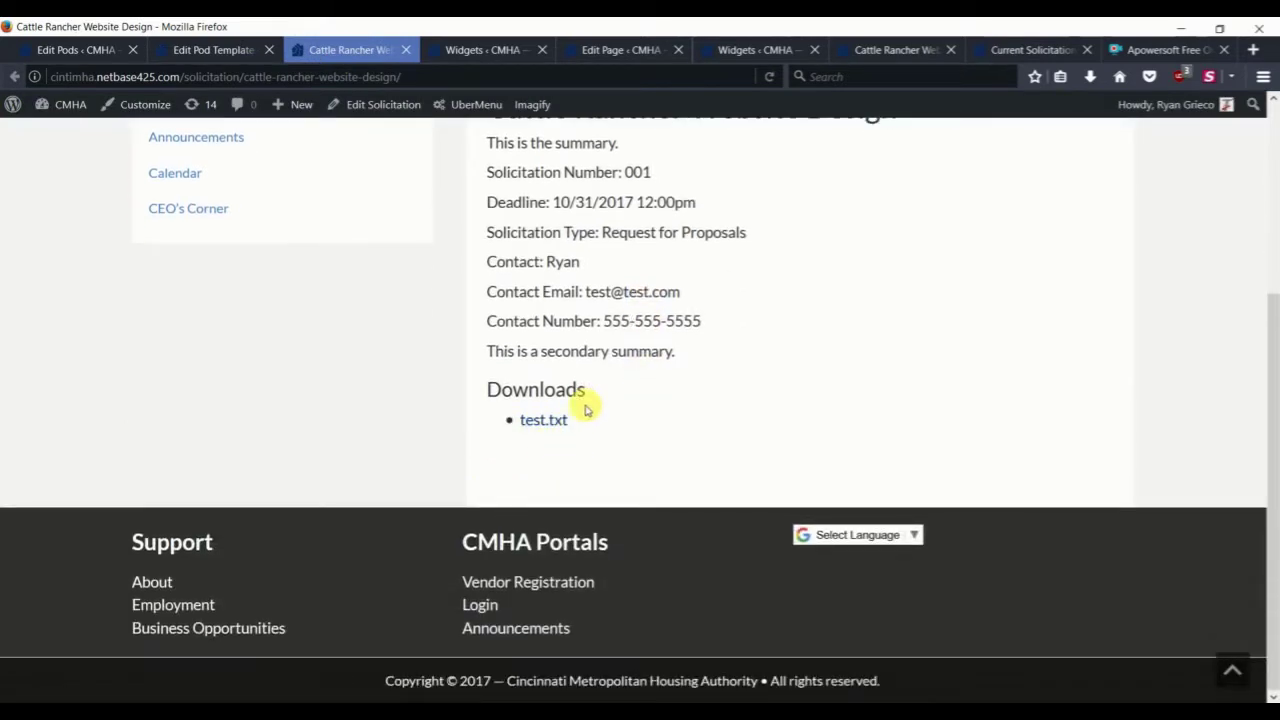
{"action": "scroll", "coordinate": [500, 345], "scroll_direction": "up", "scroll_amount": 1}
{"action": "left_click_drag", "start_coordinate": [490, 352], "coordinate": [691, 449]}
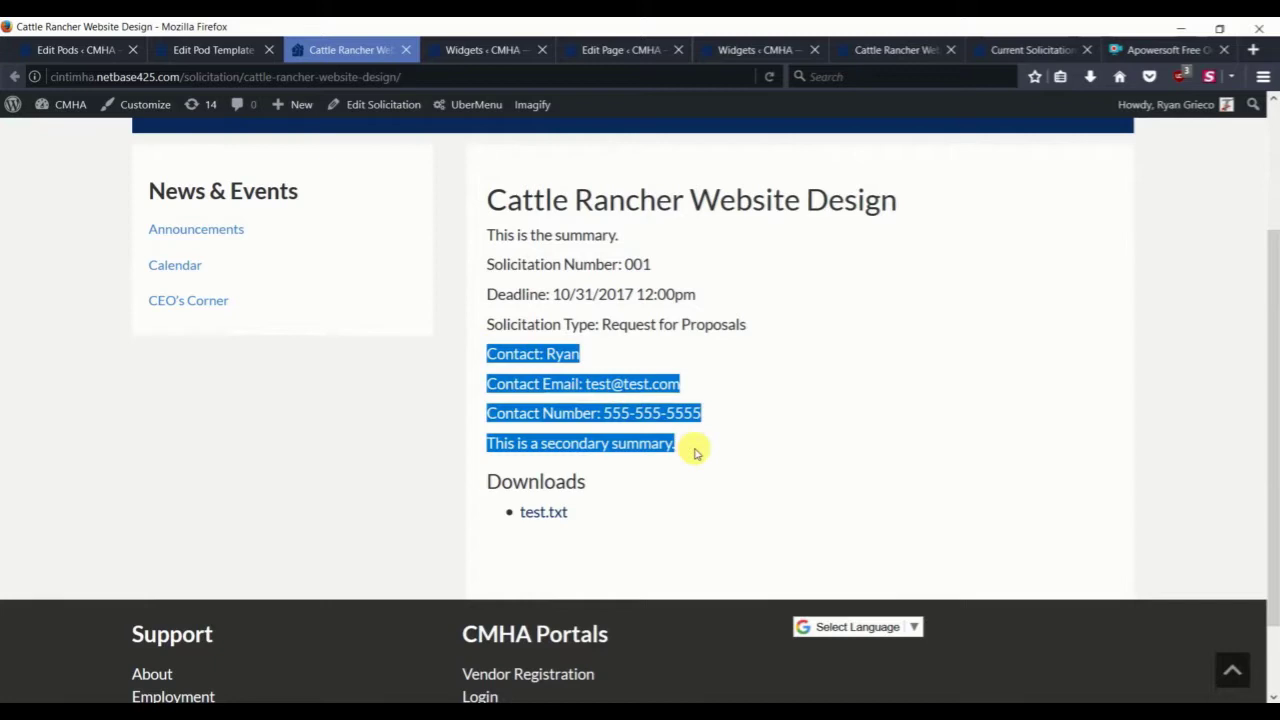
{"action": "left_click", "coordinate": [691, 433]}
Step: Point out the template's h3 name link line and its number, type and deadline lines
{"action": "left_click", "coordinate": [194, 50]}
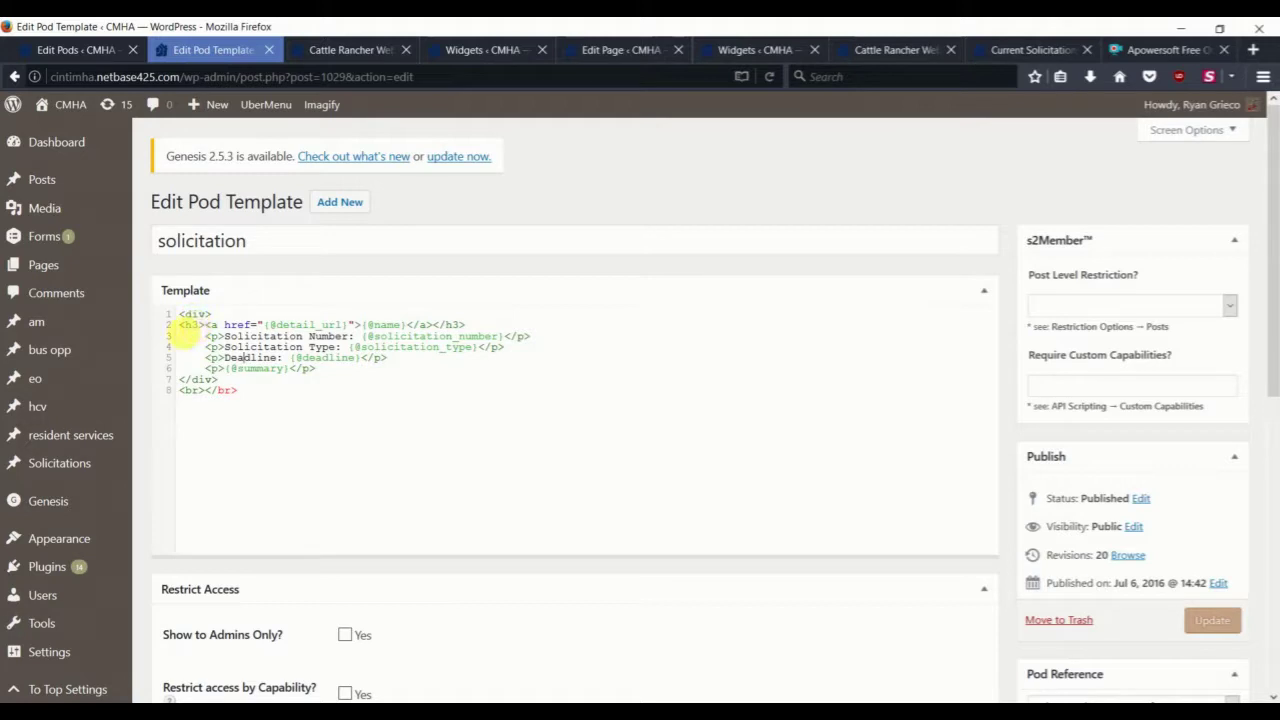
{"action": "left_click_drag", "start_coordinate": [180, 326], "coordinate": [476, 324]}
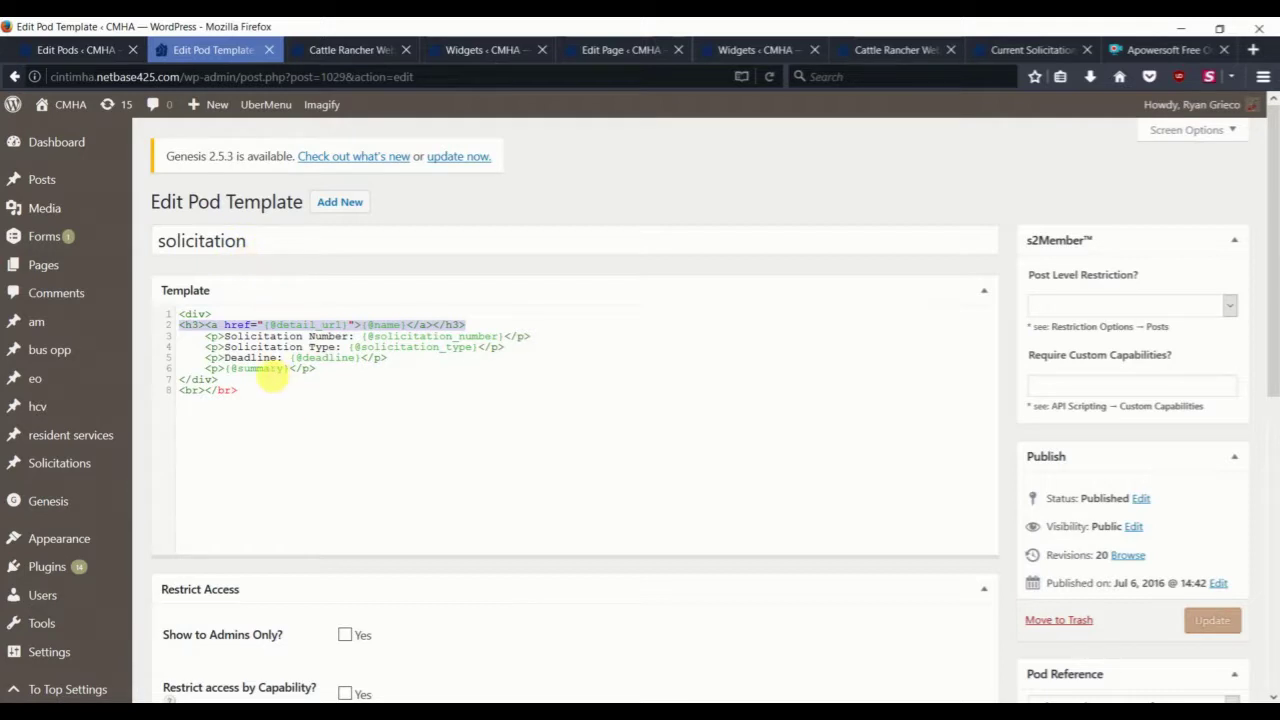
{"action": "left_click_drag", "start_coordinate": [204, 336], "coordinate": [410, 368]}
{"action": "left_click", "coordinate": [409, 362]}
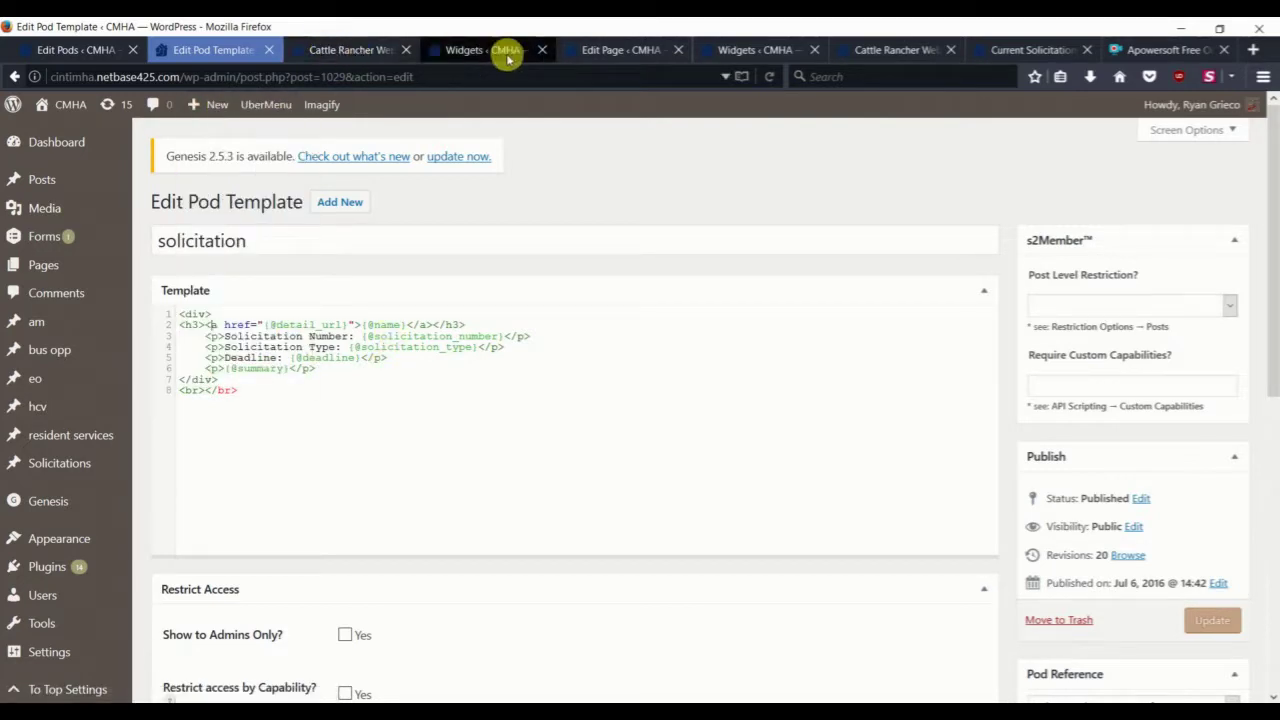
Step: Open the live Current Solicitations page and scroll through its listed solicitations
{"action": "left_click", "coordinate": [1033, 50]}
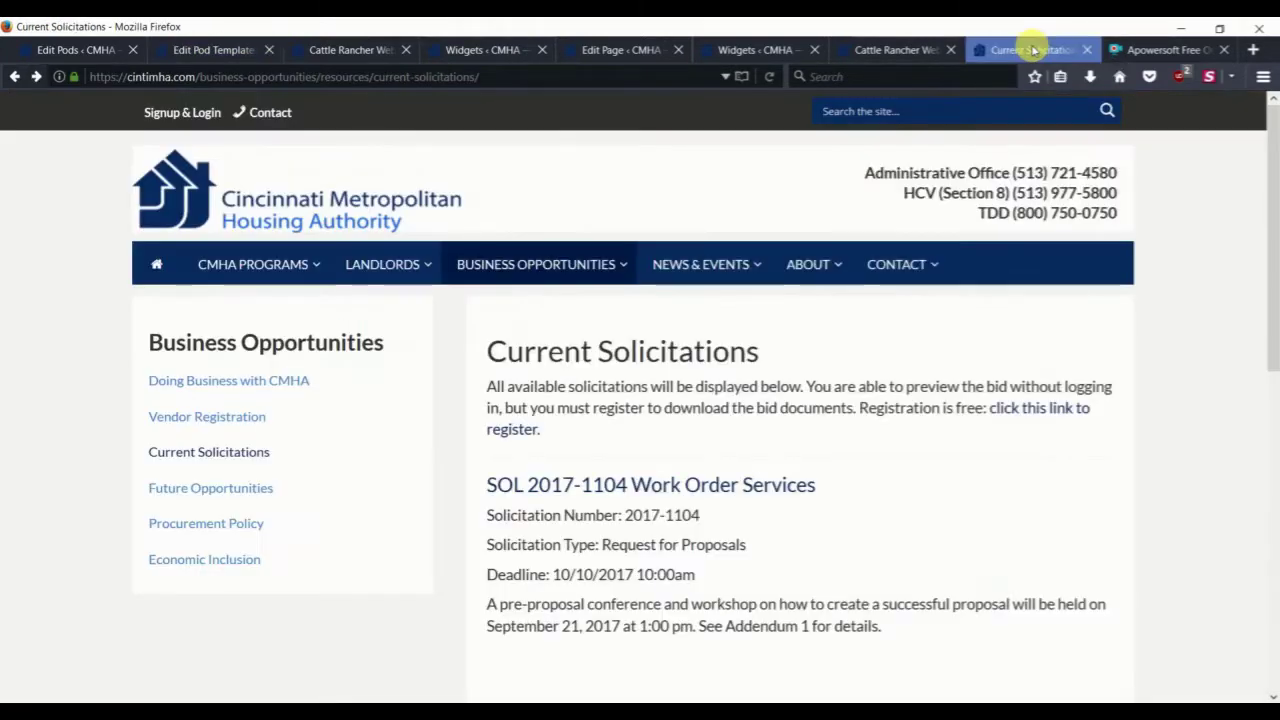
{"action": "mouse_move", "coordinate": [734, 263]}
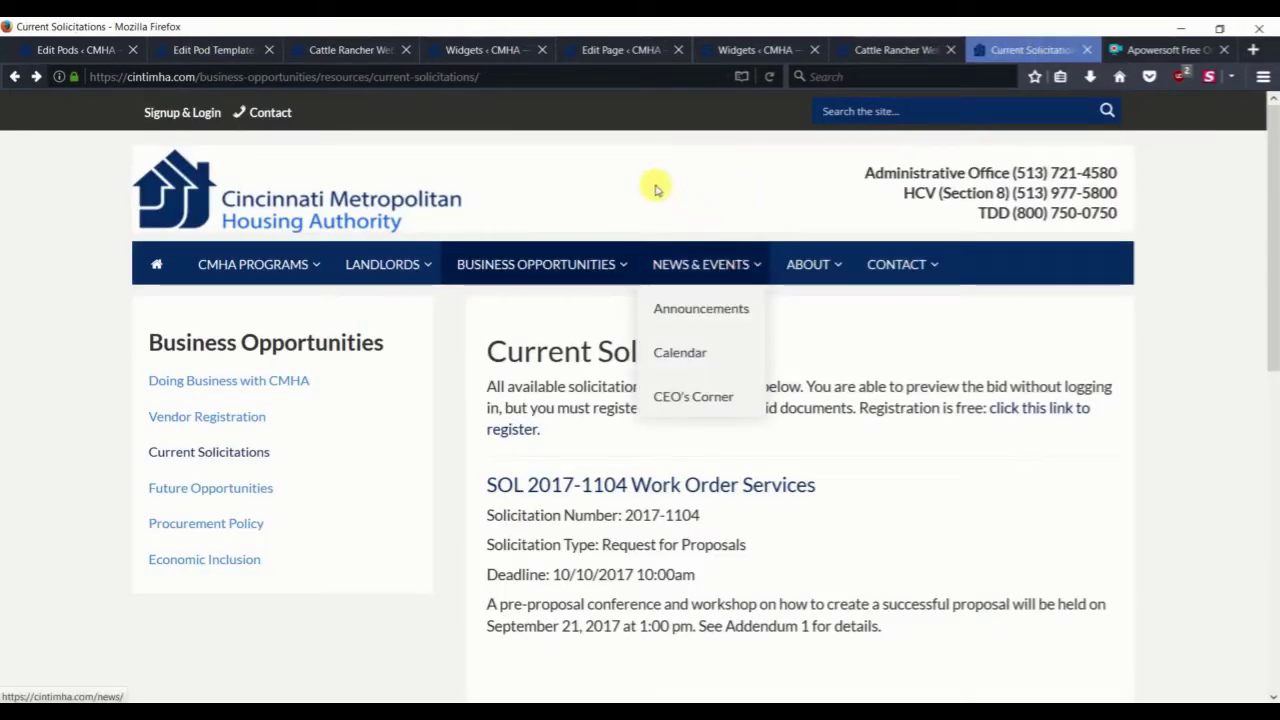
{"action": "scroll", "coordinate": [513, 297], "scroll_direction": "down", "scroll_amount": 3}
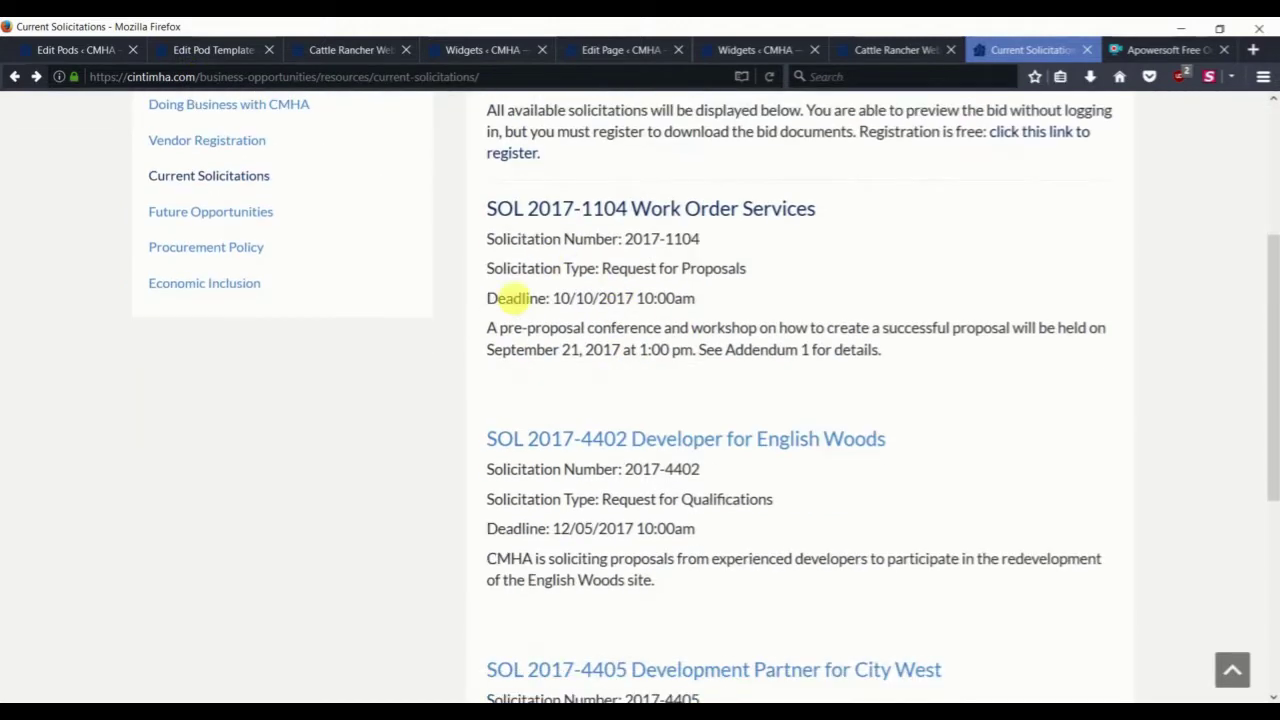
{"action": "scroll", "coordinate": [513, 297], "scroll_direction": "down", "scroll_amount": 2}
{"action": "scroll", "coordinate": [628, 362], "scroll_direction": "down", "scroll_amount": 2}
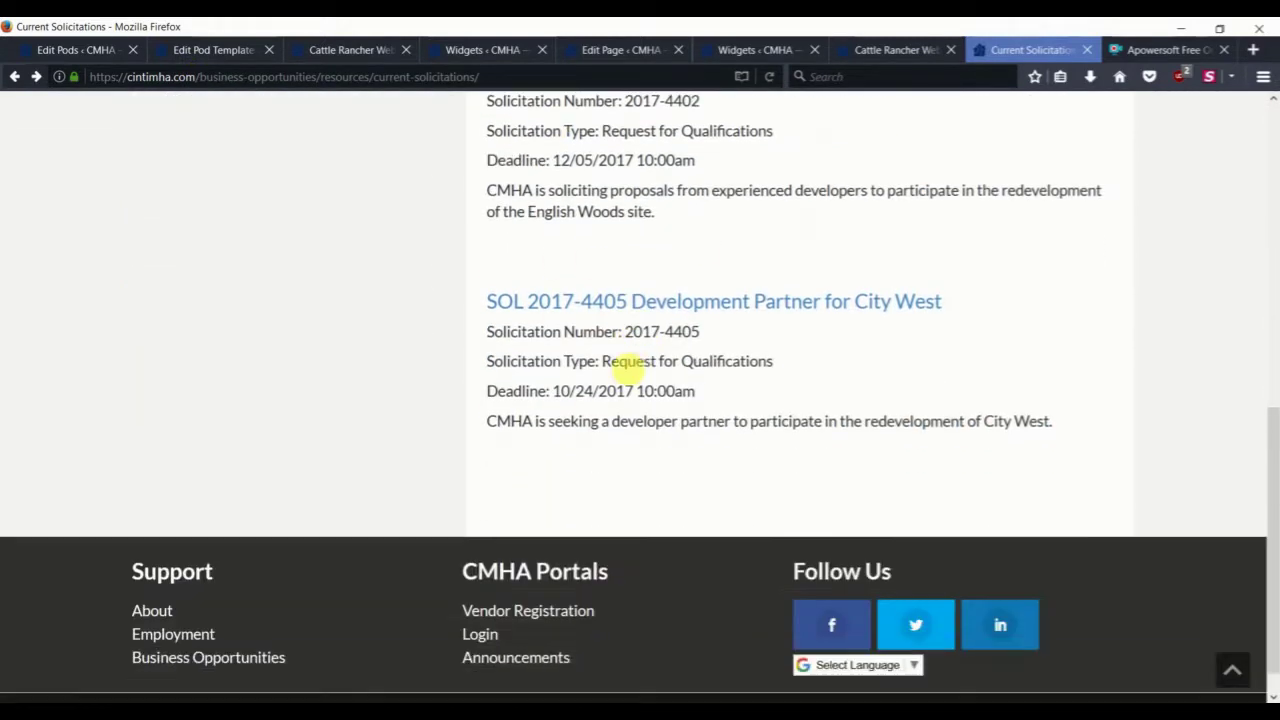
{"action": "scroll", "coordinate": [628, 362], "scroll_direction": "up", "scroll_amount": 6}
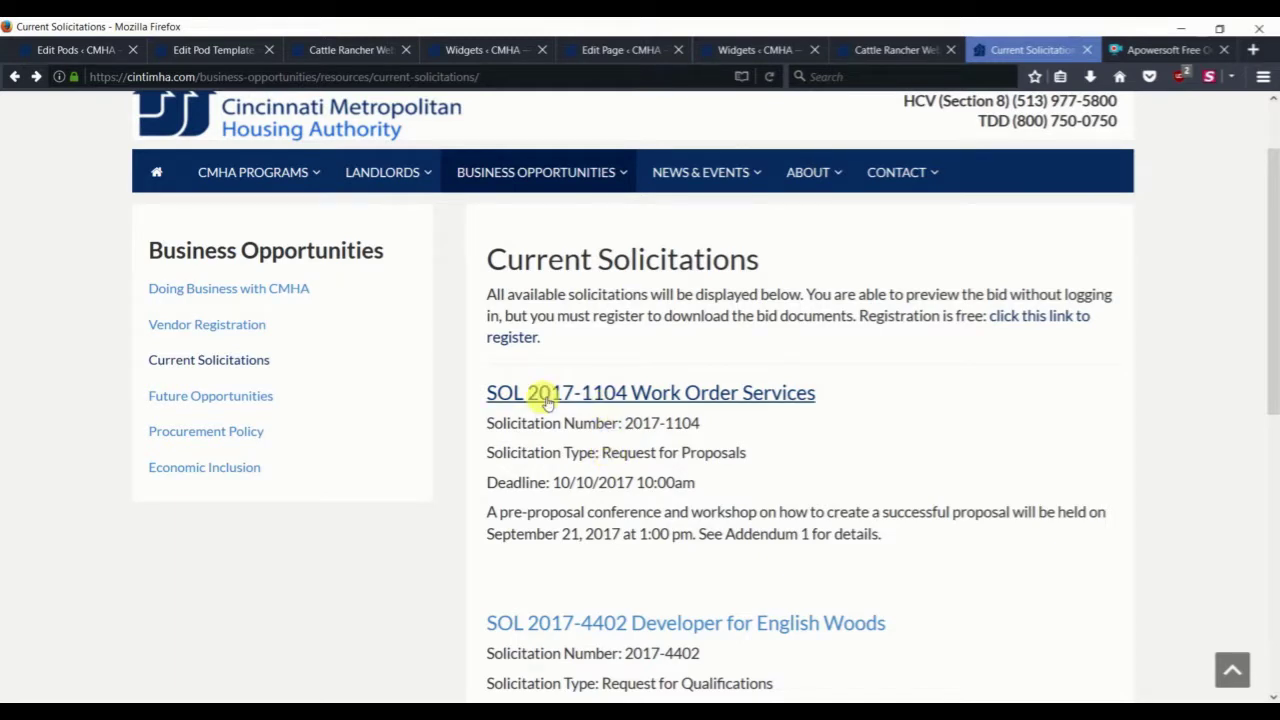
Step: View the SOL 2017-1104 Work Order Services solicitation, then return to the listing
{"action": "left_click", "coordinate": [605, 392]}
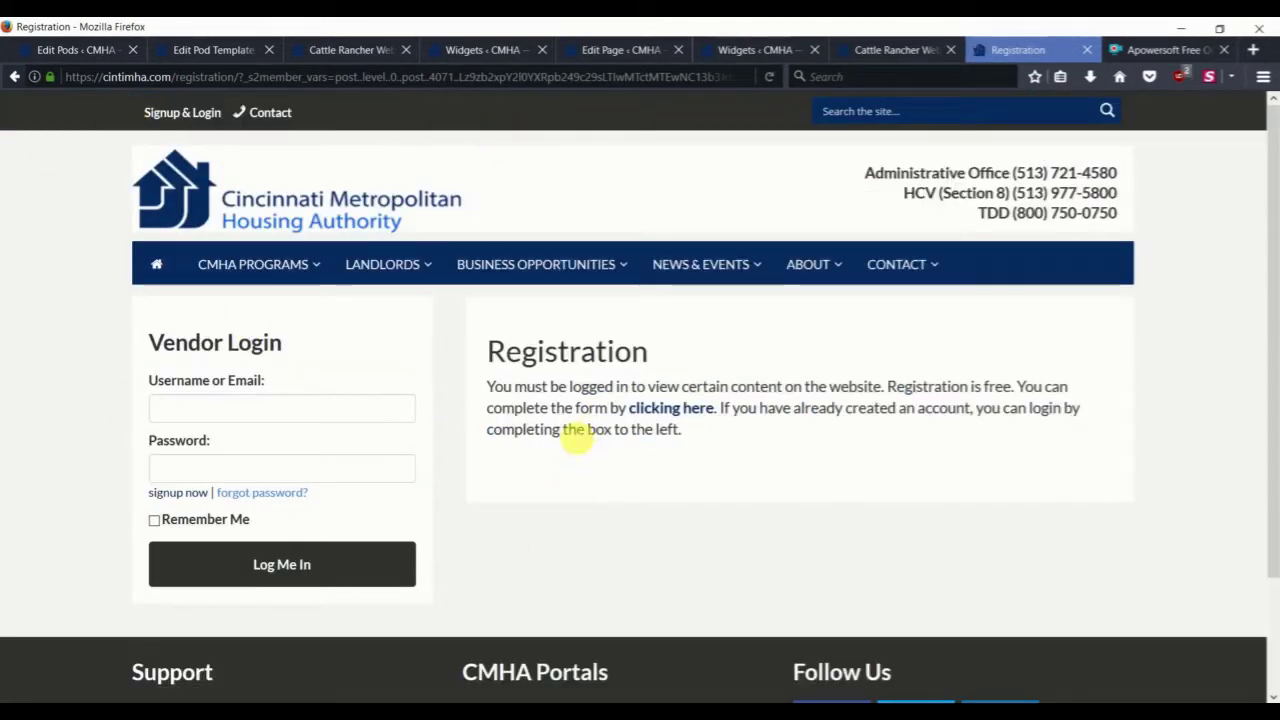
{"action": "left_click", "coordinate": [18, 77]}
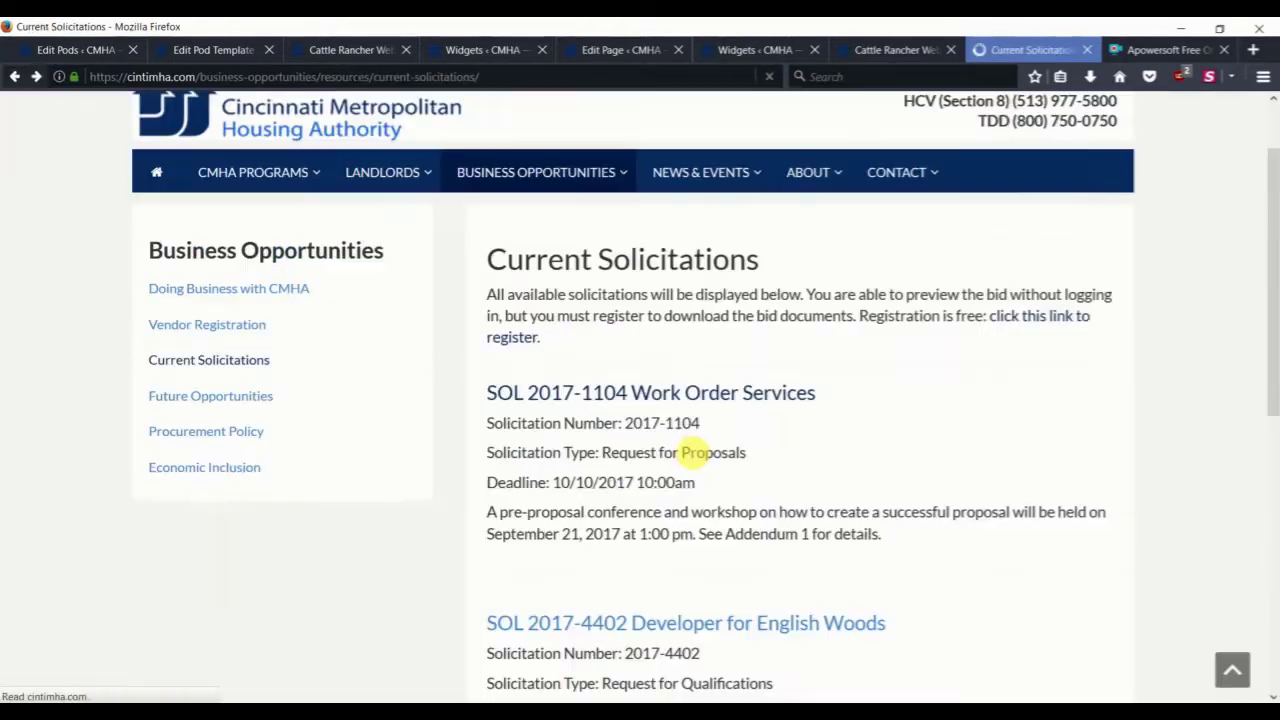
{"action": "scroll", "coordinate": [650, 470], "scroll_direction": "down", "scroll_amount": 3}
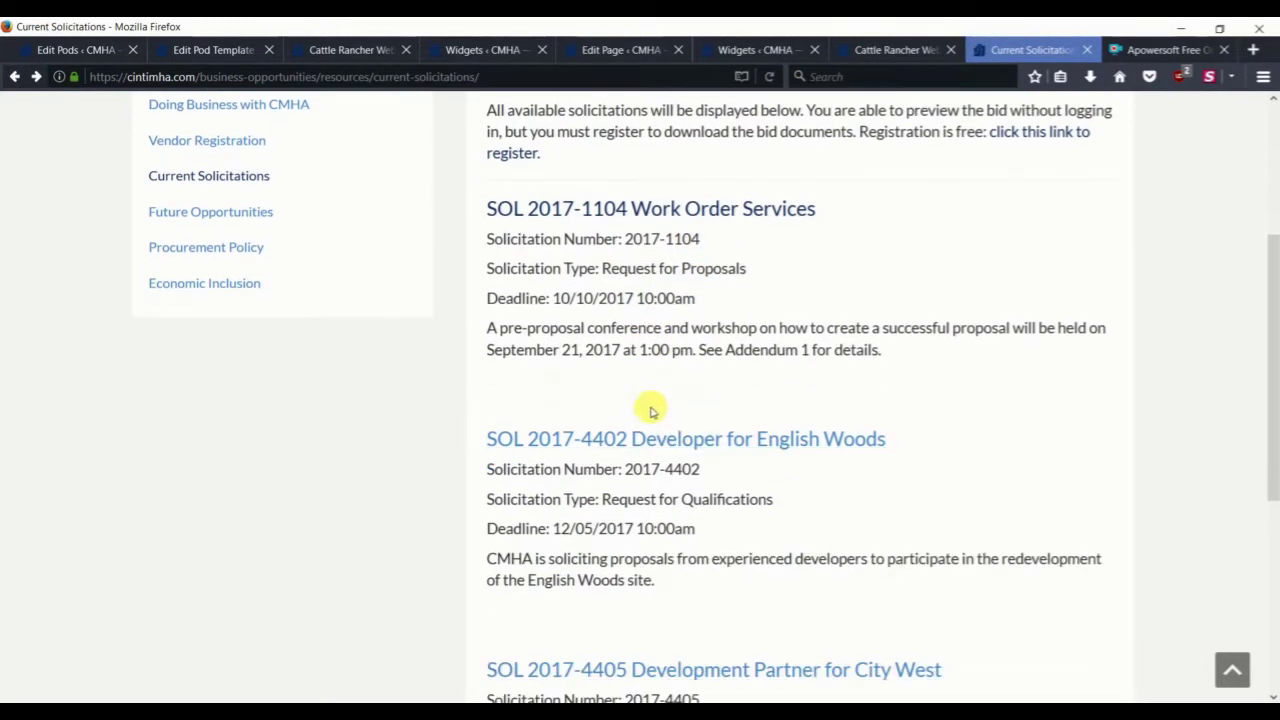
Step: Glance at the Cattle Rancher solicitation, the solicitation pod template and the pod settings
{"action": "left_click", "coordinate": [866, 54]}
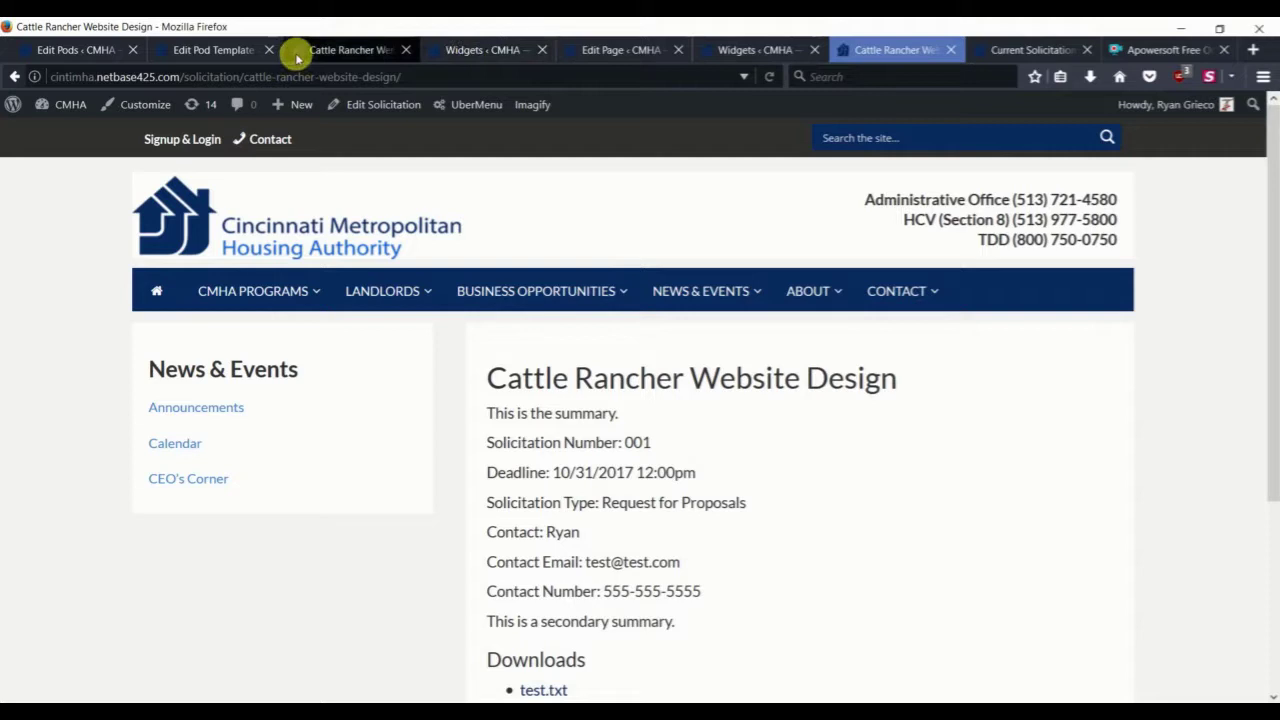
{"action": "left_click", "coordinate": [226, 50]}
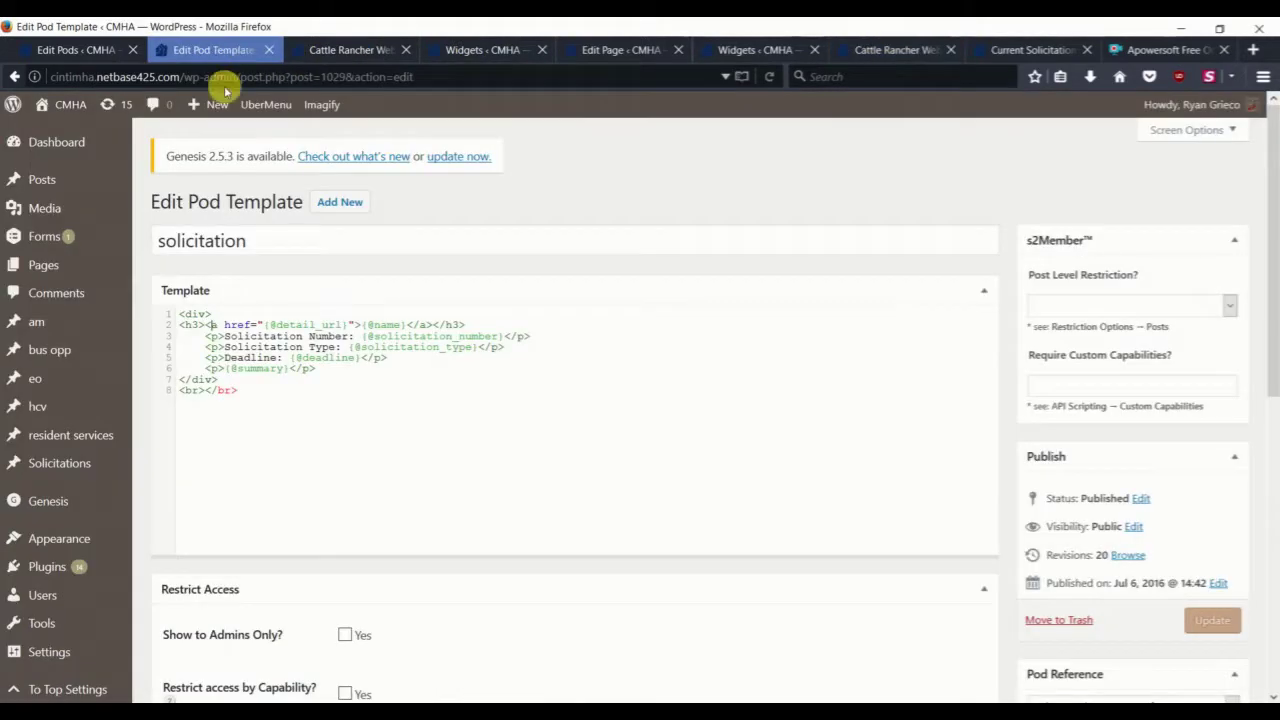
{"action": "left_click", "coordinate": [100, 52]}
Step: Search the Pages list for 'solicitations' and point out the Current Solicitations result
{"action": "mouse_move", "coordinate": [75, 258]}
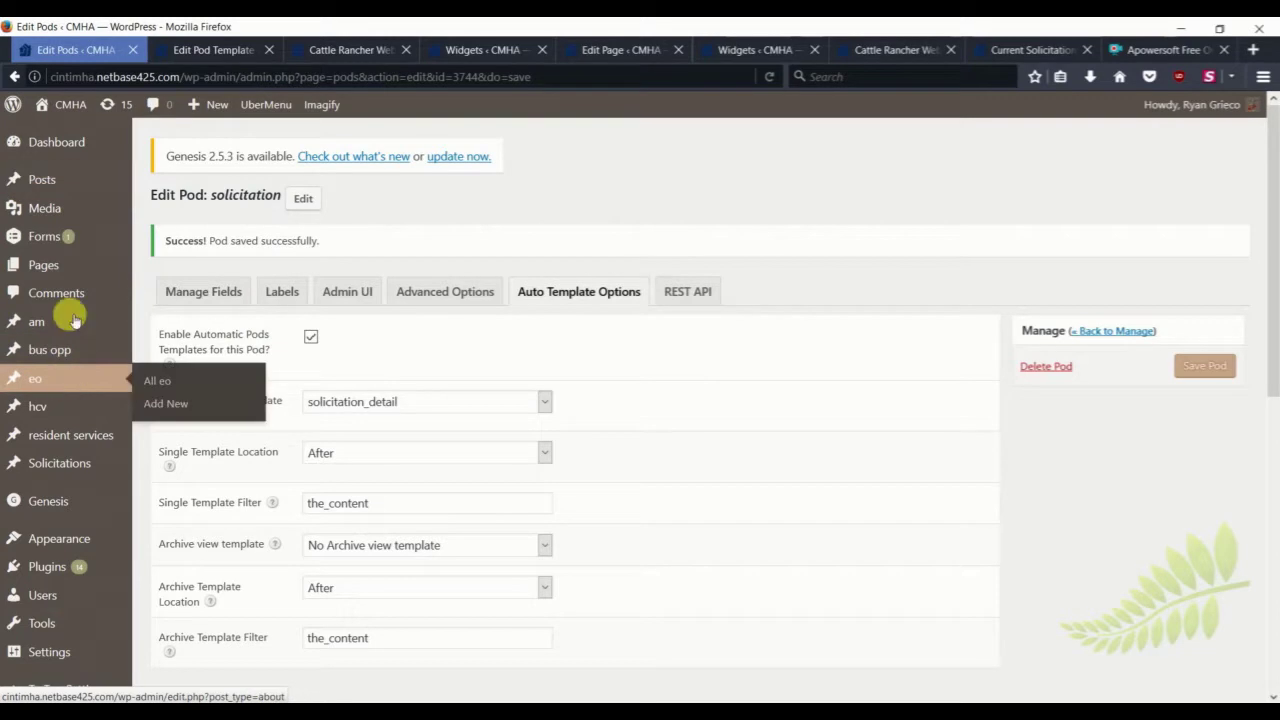
{"action": "mouse_move", "coordinate": [91, 221]}
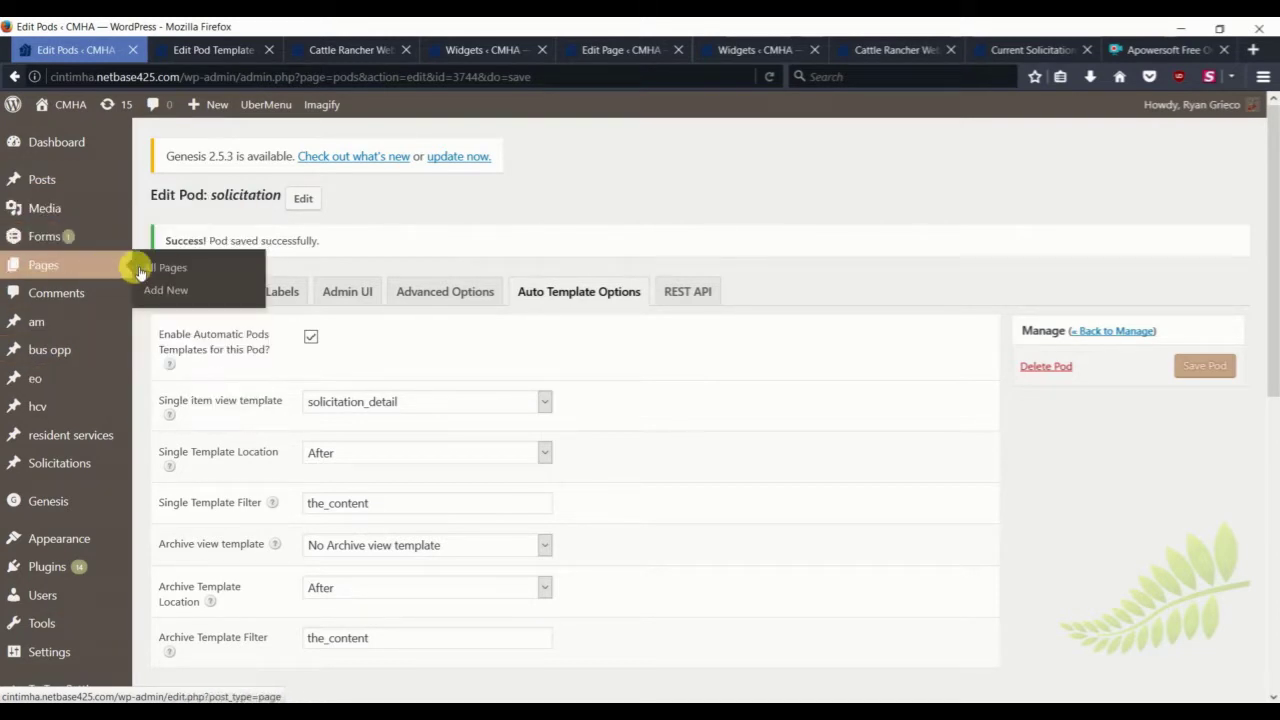
{"action": "left_click", "coordinate": [46, 264]}
{"action": "left_click", "coordinate": [740, 350]}
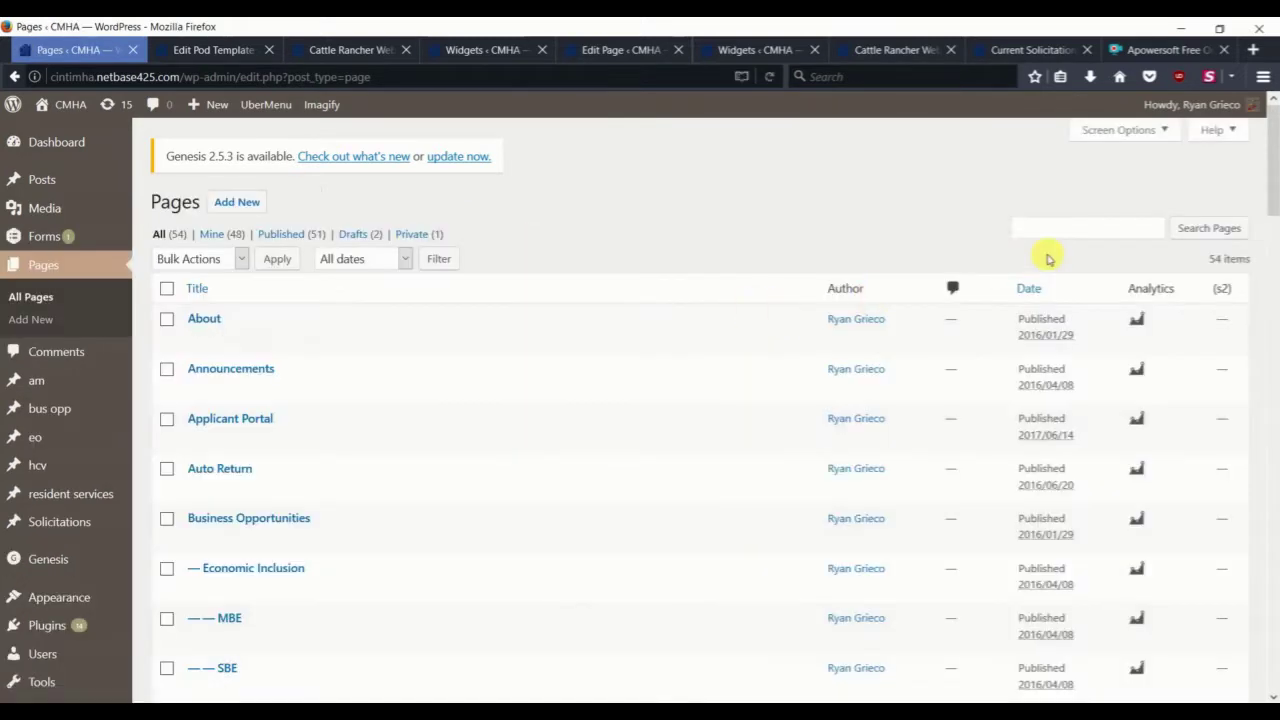
{"action": "left_click", "coordinate": [1106, 231]}
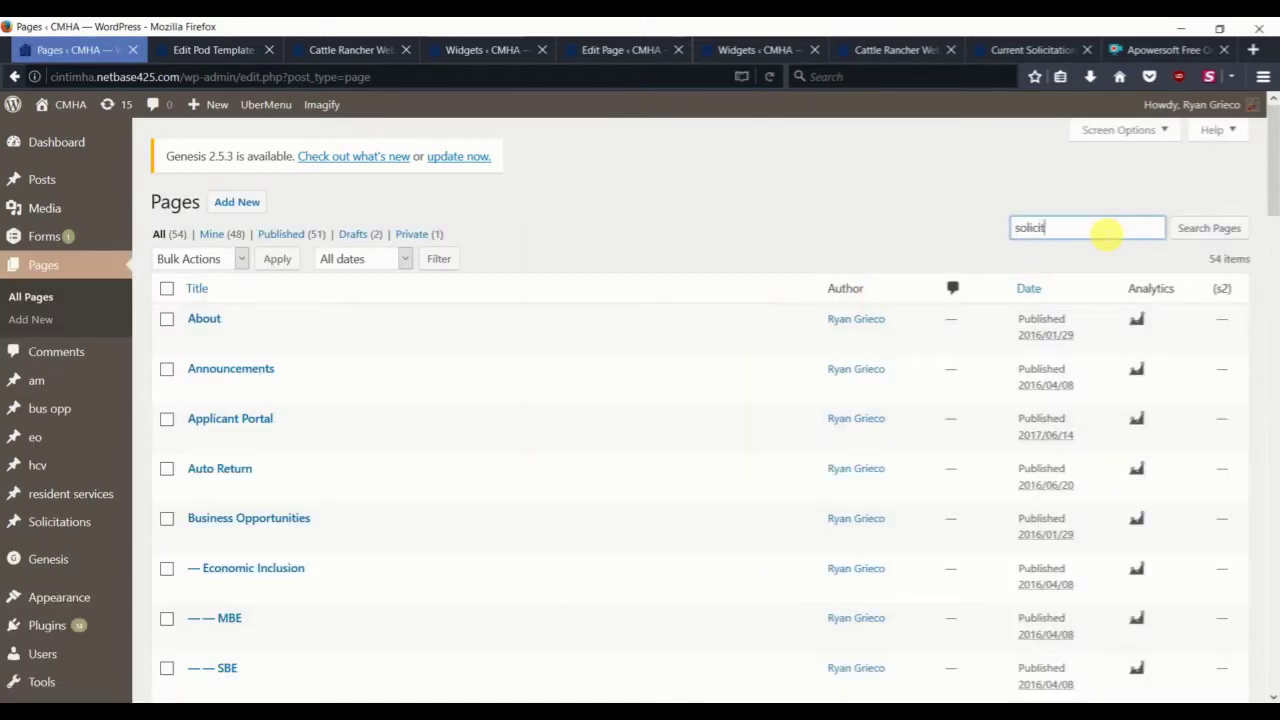
{"action": "key", "text": "Return"}
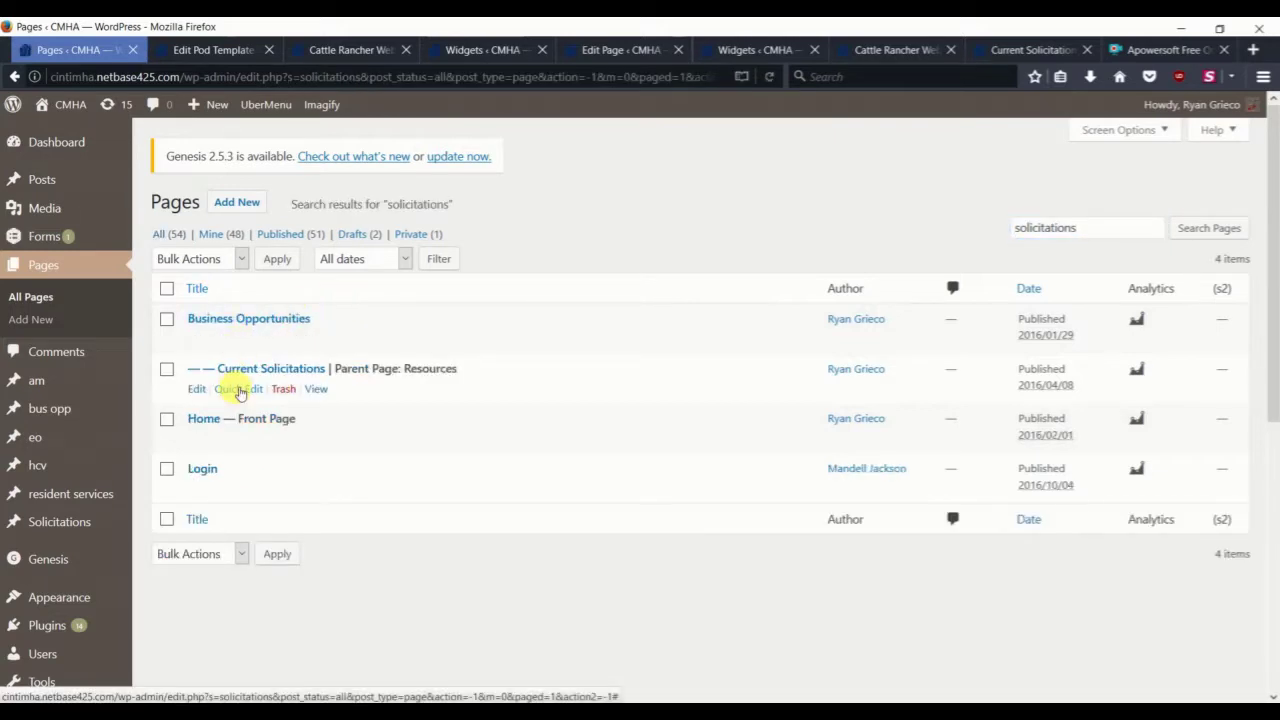
{"action": "left_click_drag", "start_coordinate": [172, 369], "coordinate": [371, 370]}
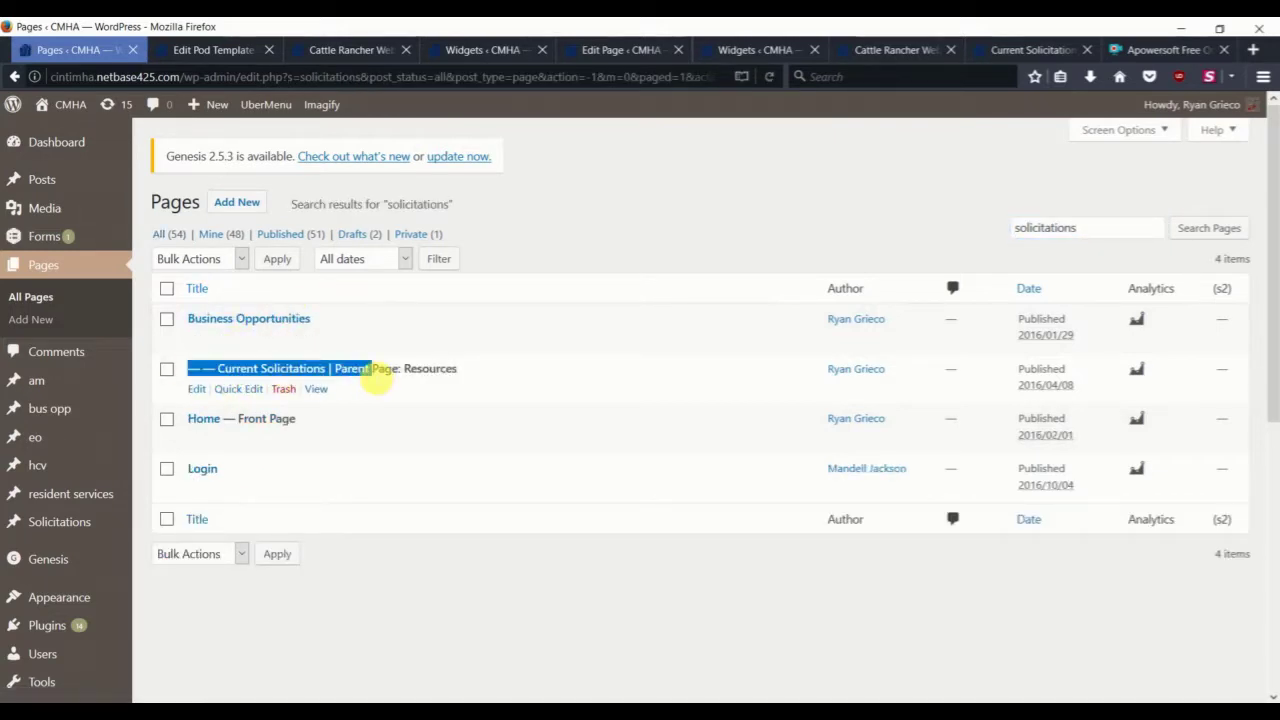
{"action": "left_click", "coordinate": [375, 378]}
Step: Open Current Solicitations for editing and point out its intro text and pods shortcode
{"action": "left_click", "coordinate": [196, 389]}
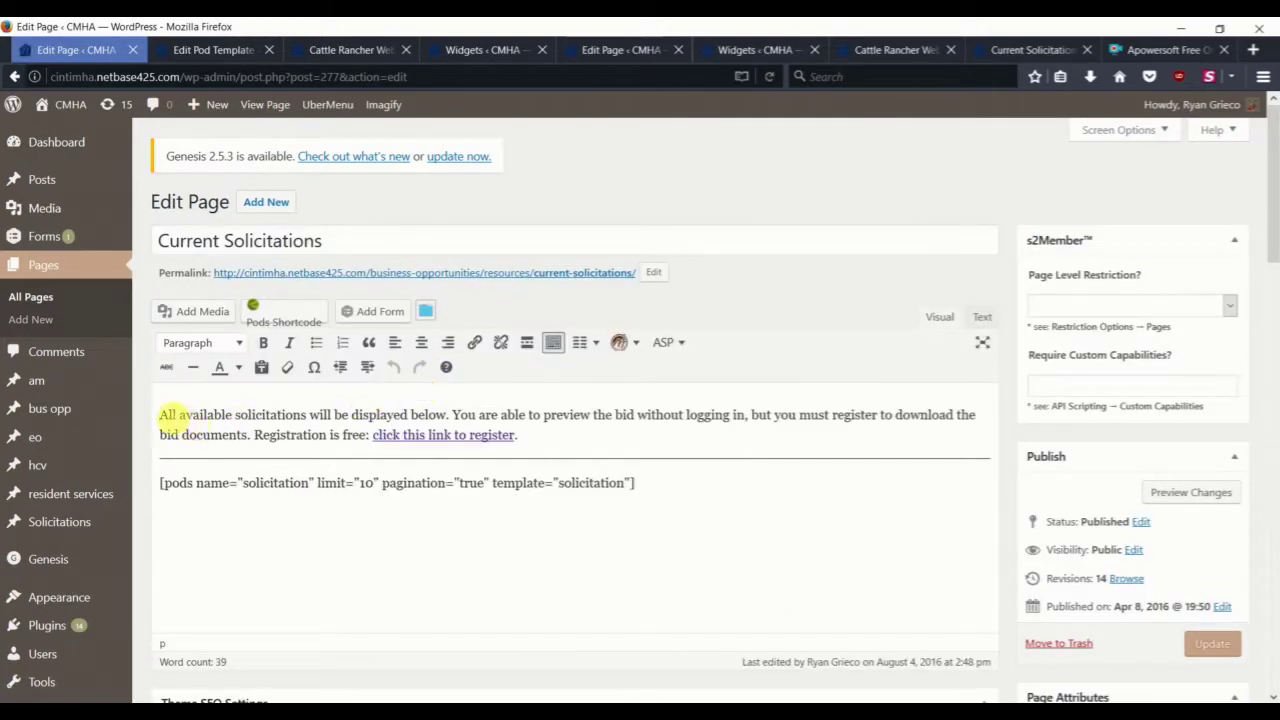
{"action": "left_click_drag", "start_coordinate": [162, 414], "coordinate": [193, 414]}
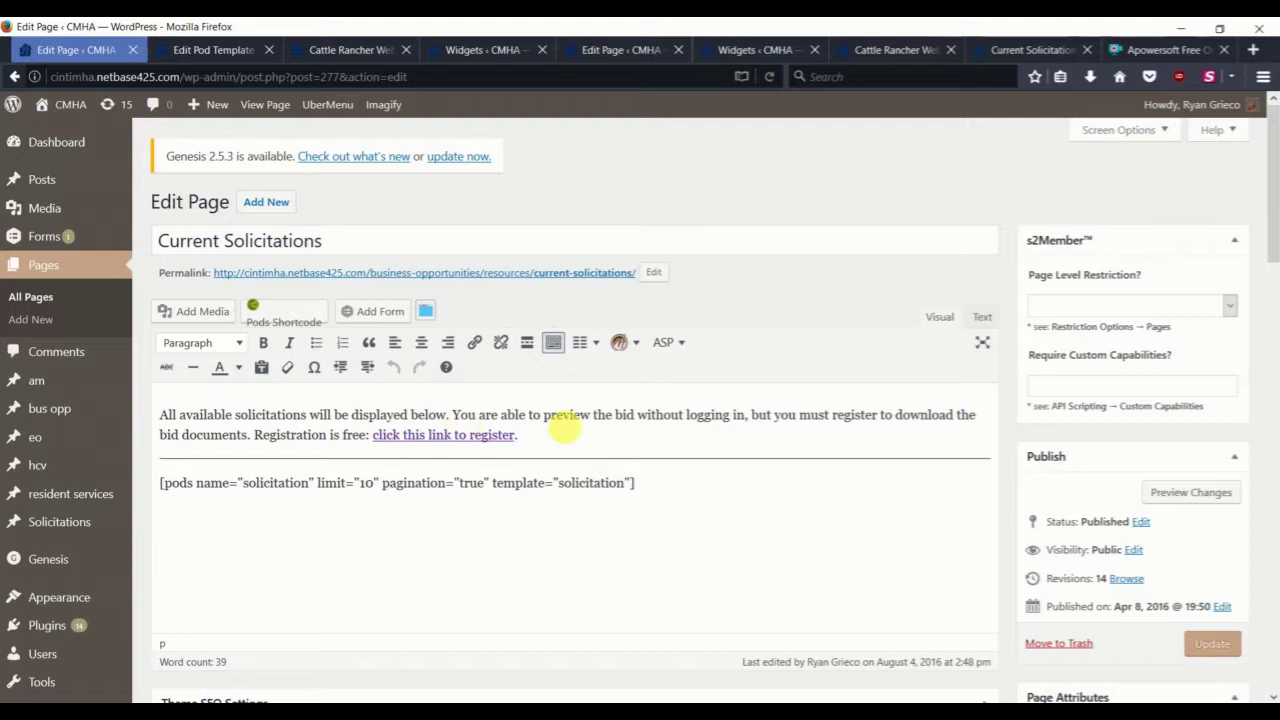
{"action": "scroll", "coordinate": [580, 423], "scroll_direction": "down", "scroll_amount": 3}
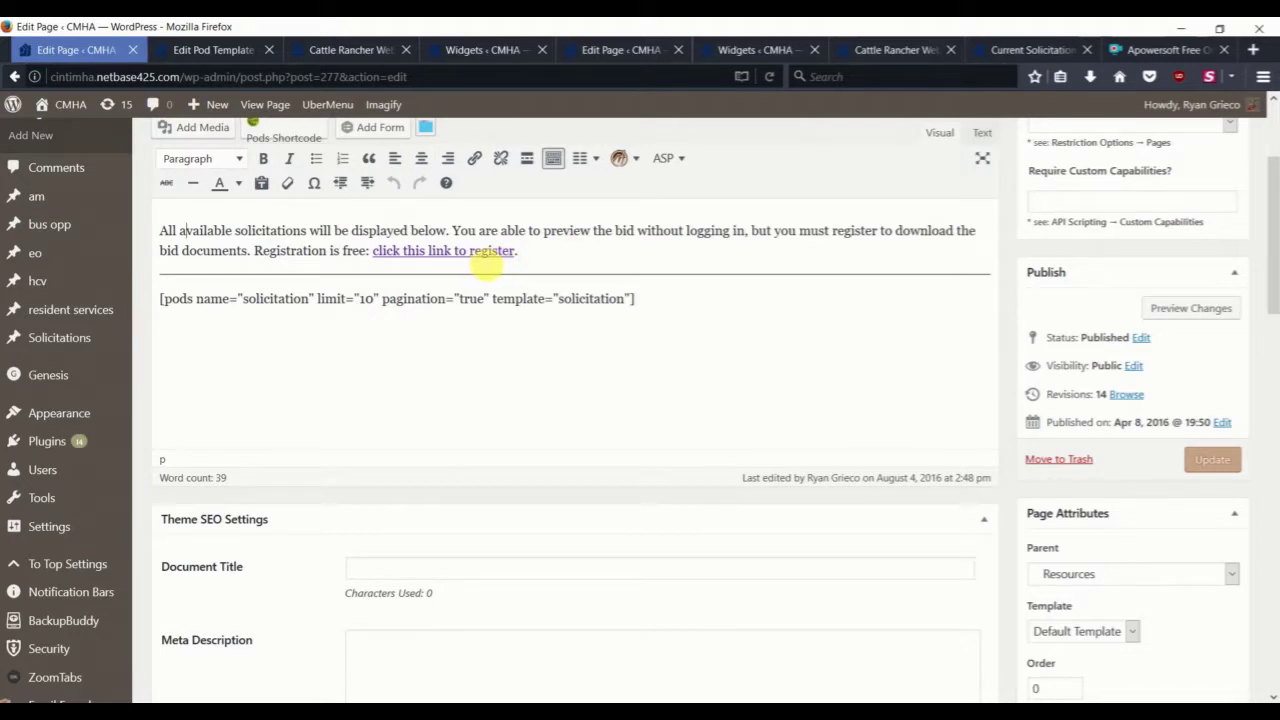
{"action": "scroll", "coordinate": [557, 277], "scroll_direction": "down", "scroll_amount": 1}
{"action": "scroll", "coordinate": [255, 321], "scroll_direction": "up", "scroll_amount": 1}
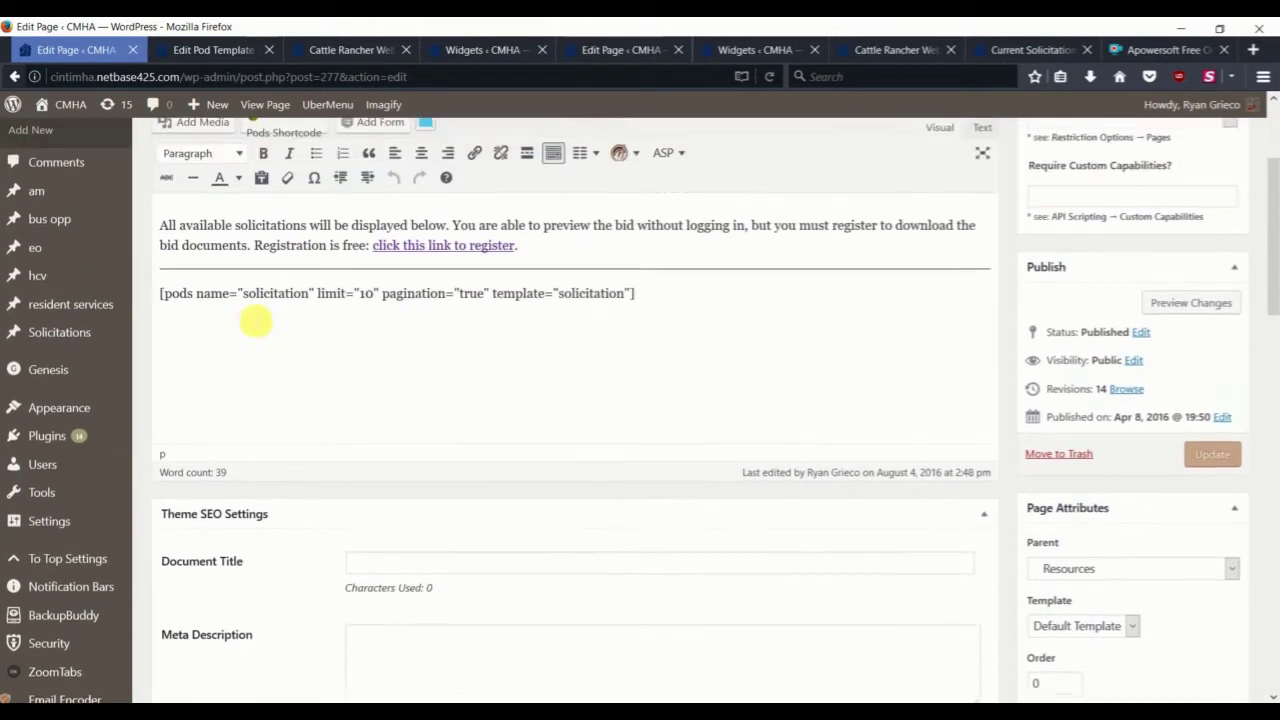
{"action": "left_click_drag", "start_coordinate": [160, 298], "coordinate": [686, 312]}
{"action": "left_click", "coordinate": [279, 305]}
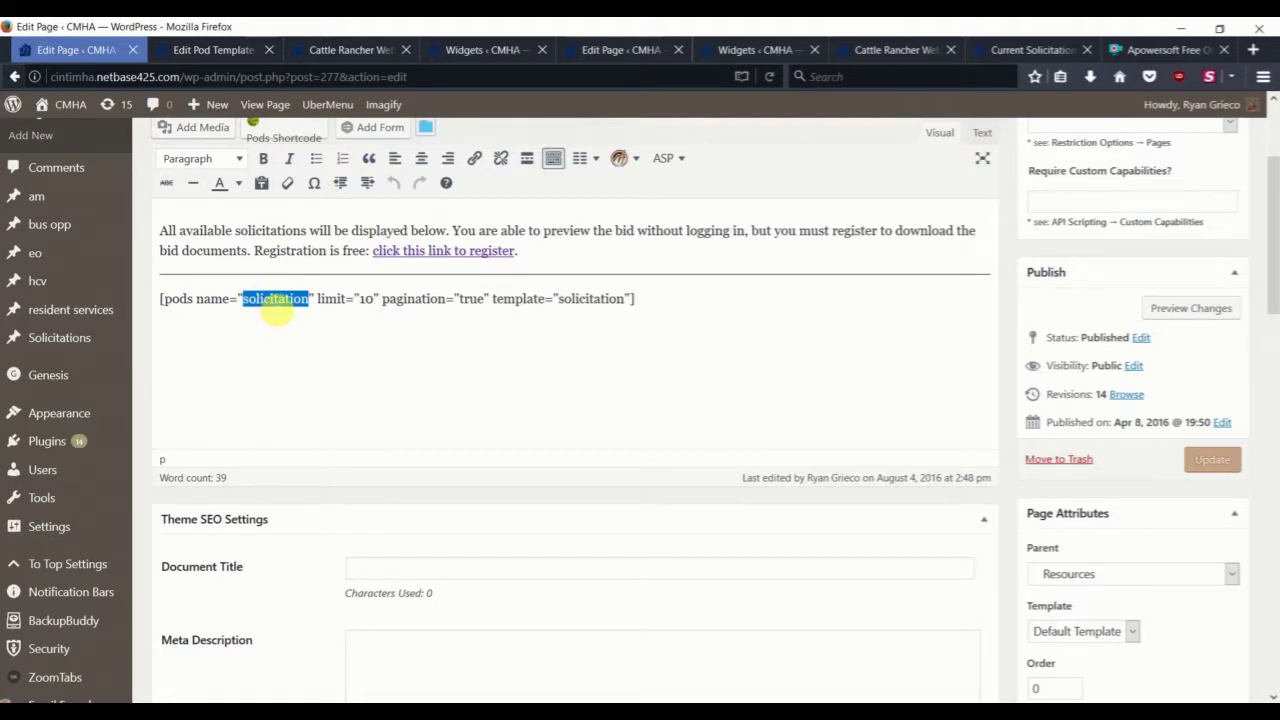
Step: Match template="solicitation" to the pod template, then highlight limit 10 and pagination true
{"action": "left_click", "coordinate": [209, 50]}
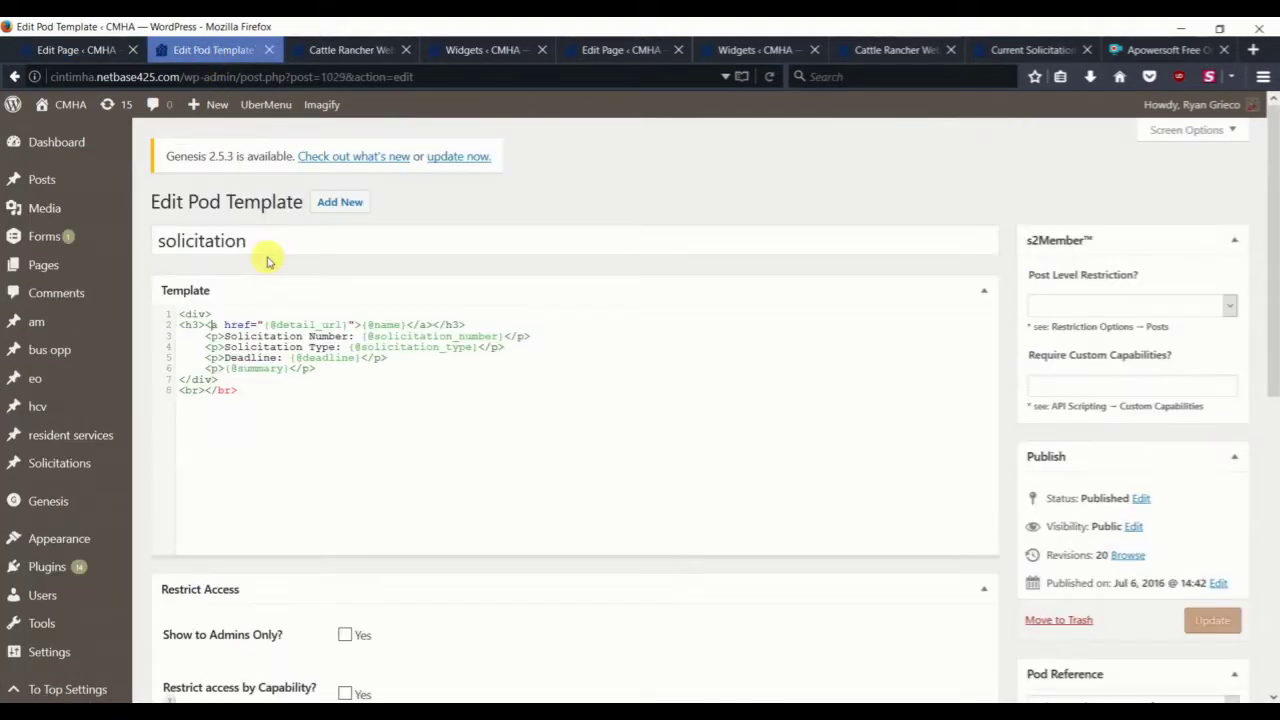
{"action": "double_click", "coordinate": [238, 240]}
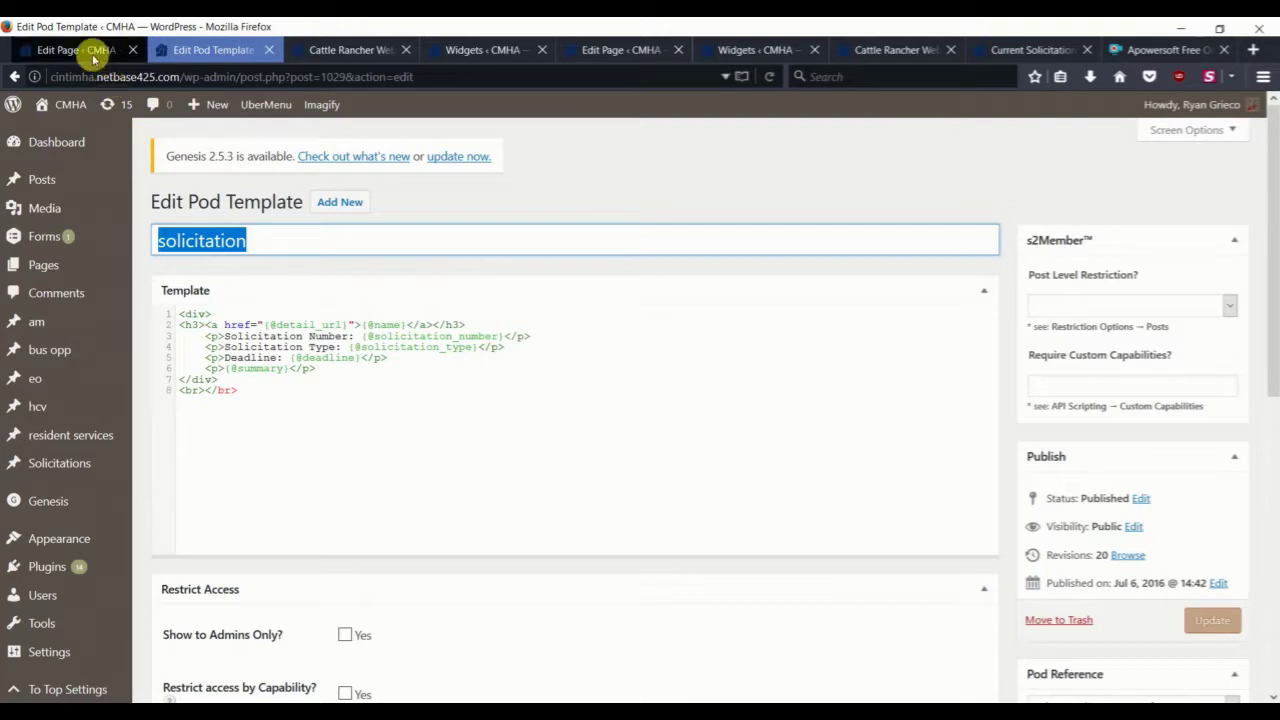
{"action": "left_click", "coordinate": [62, 58]}
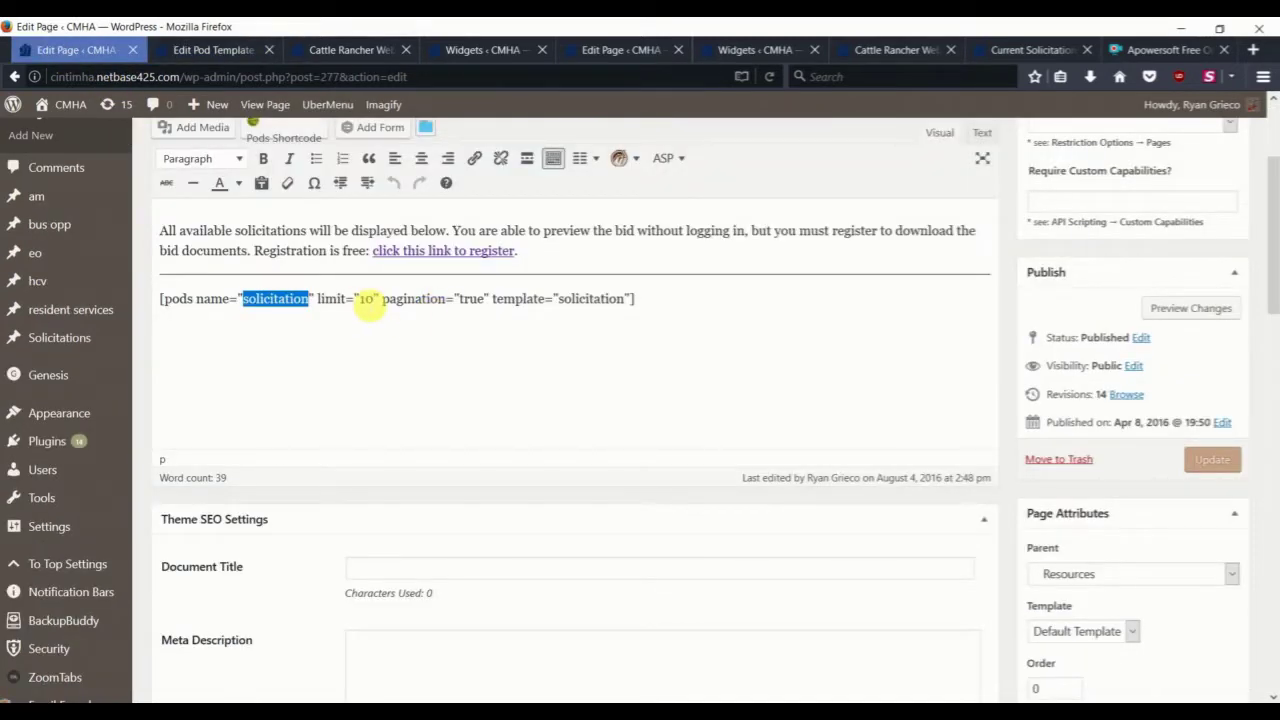
{"action": "double_click", "coordinate": [366, 299]}
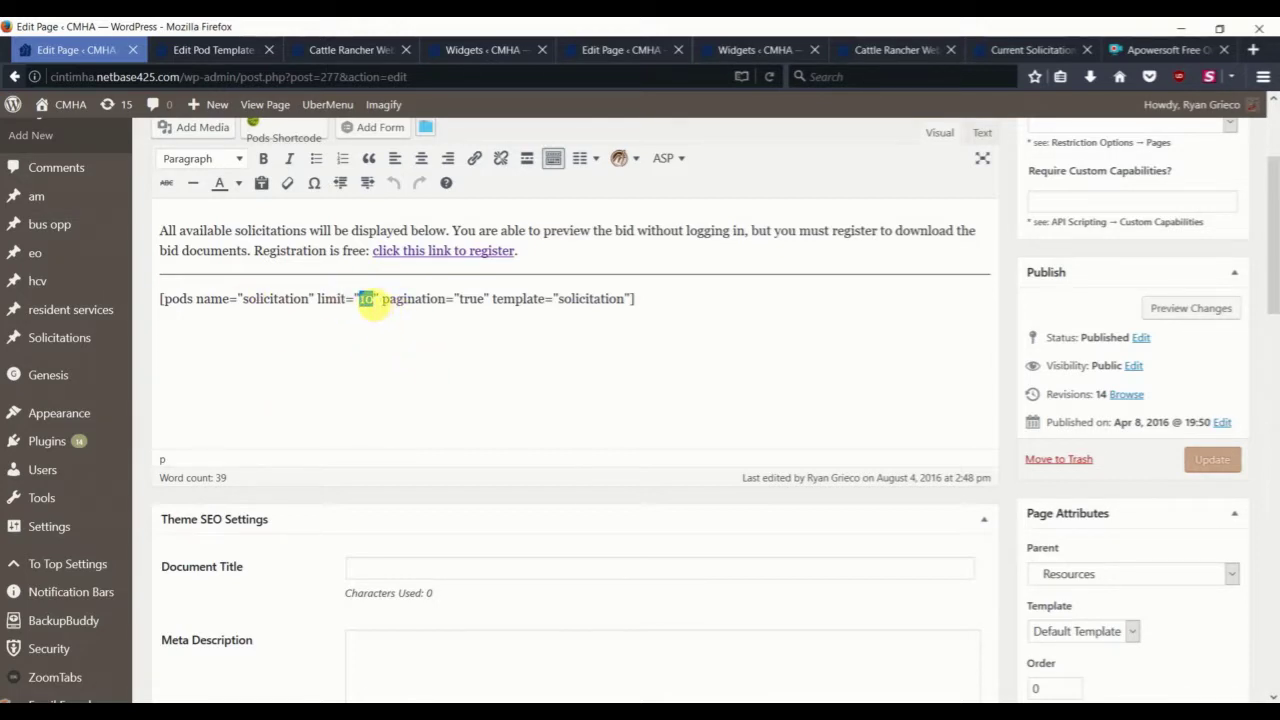
{"action": "left_click_drag", "start_coordinate": [459, 300], "coordinate": [494, 302]}
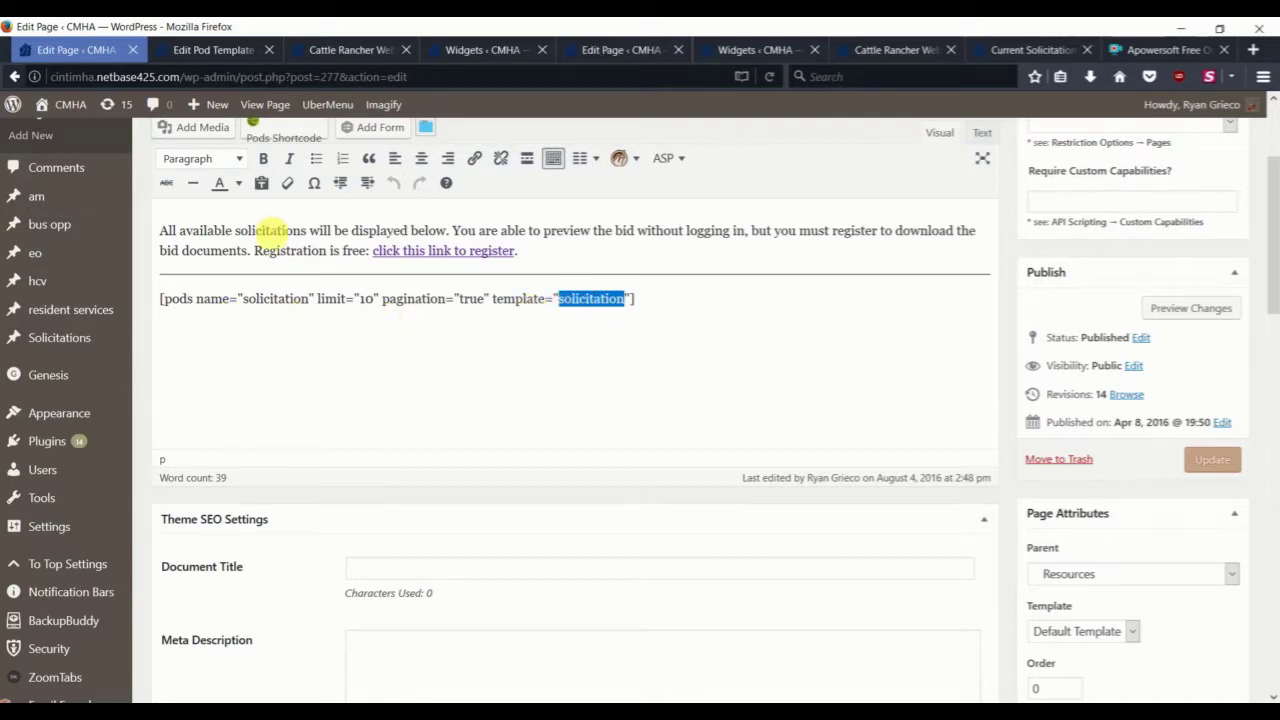
Step: Compare the shortcode's template value with the solicitation pod template
{"action": "left_click", "coordinate": [213, 55]}
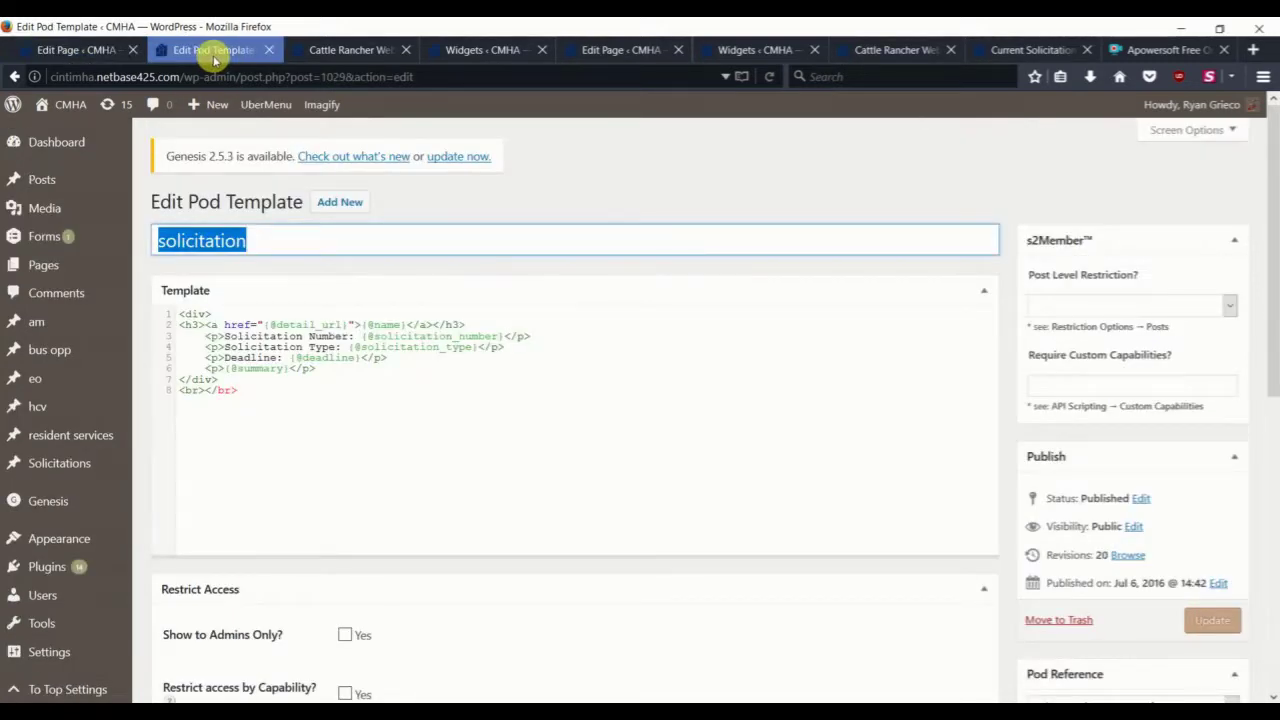
{"action": "left_click", "coordinate": [60, 50]}
{"action": "left_click", "coordinate": [278, 300]}
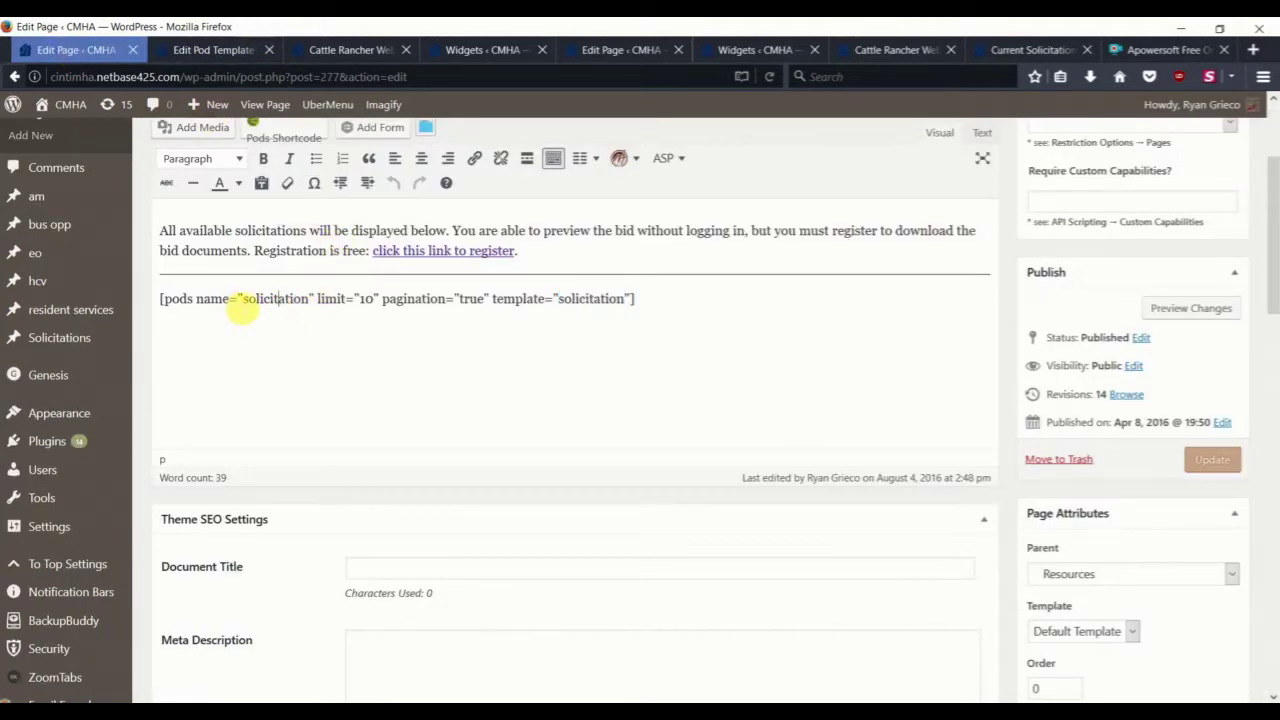
{"action": "left_click", "coordinate": [190, 50]}
{"action": "scroll", "coordinate": [103, 566], "scroll_direction": "down", "scroll_amount": 5}
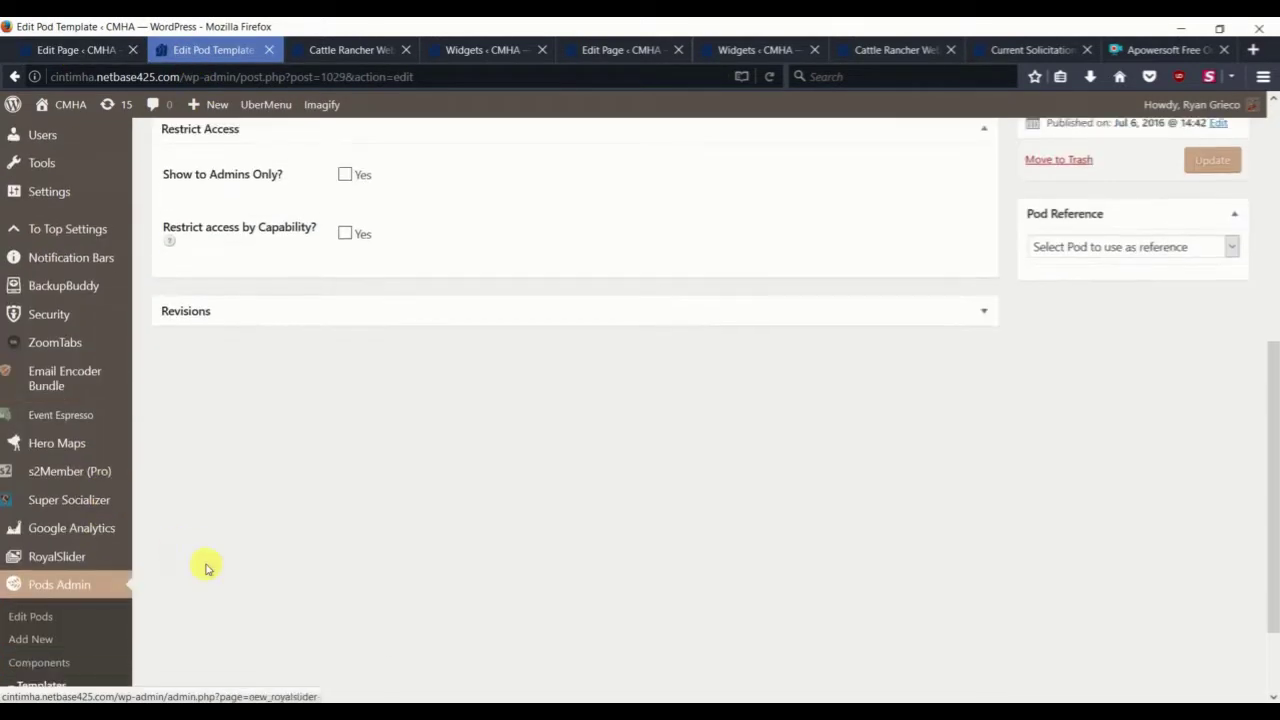
Step: In the Pods list, select the Solicitations pod's name, solicitation
{"action": "left_click", "coordinate": [44, 532]}
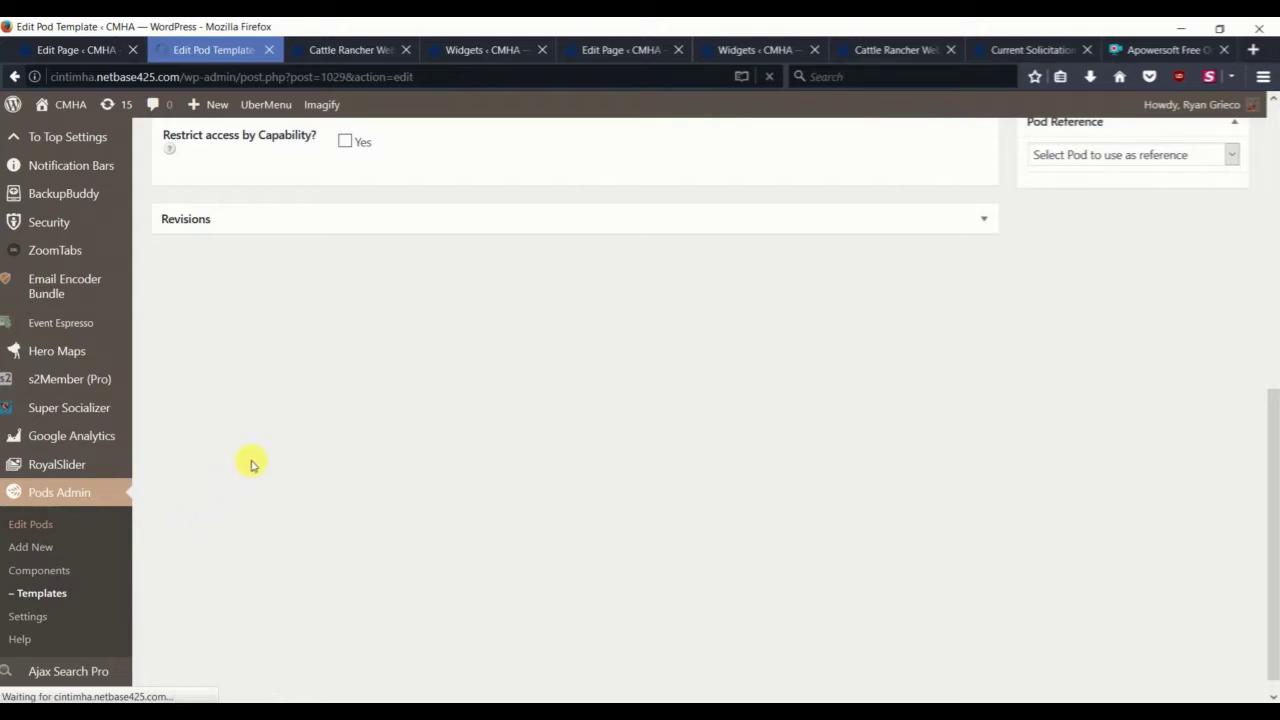
{"action": "scroll", "coordinate": [208, 456], "scroll_direction": "down", "scroll_amount": 3}
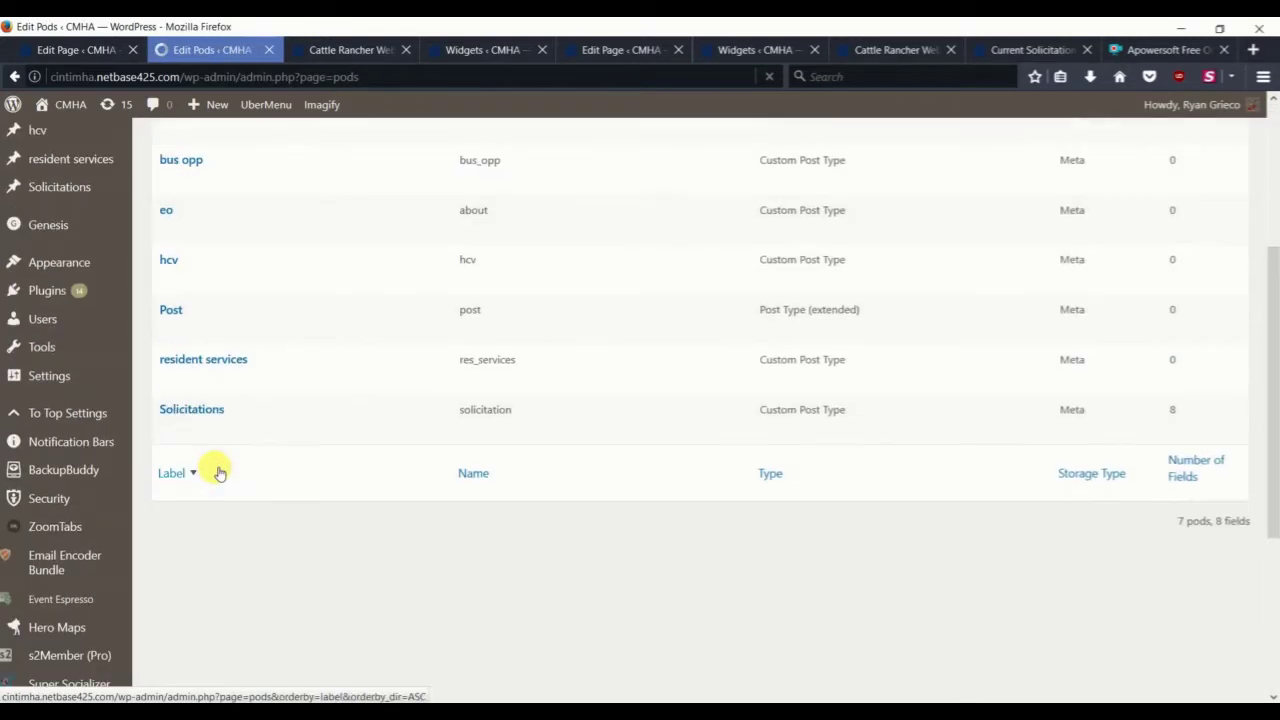
{"action": "left_click", "coordinate": [222, 409]}
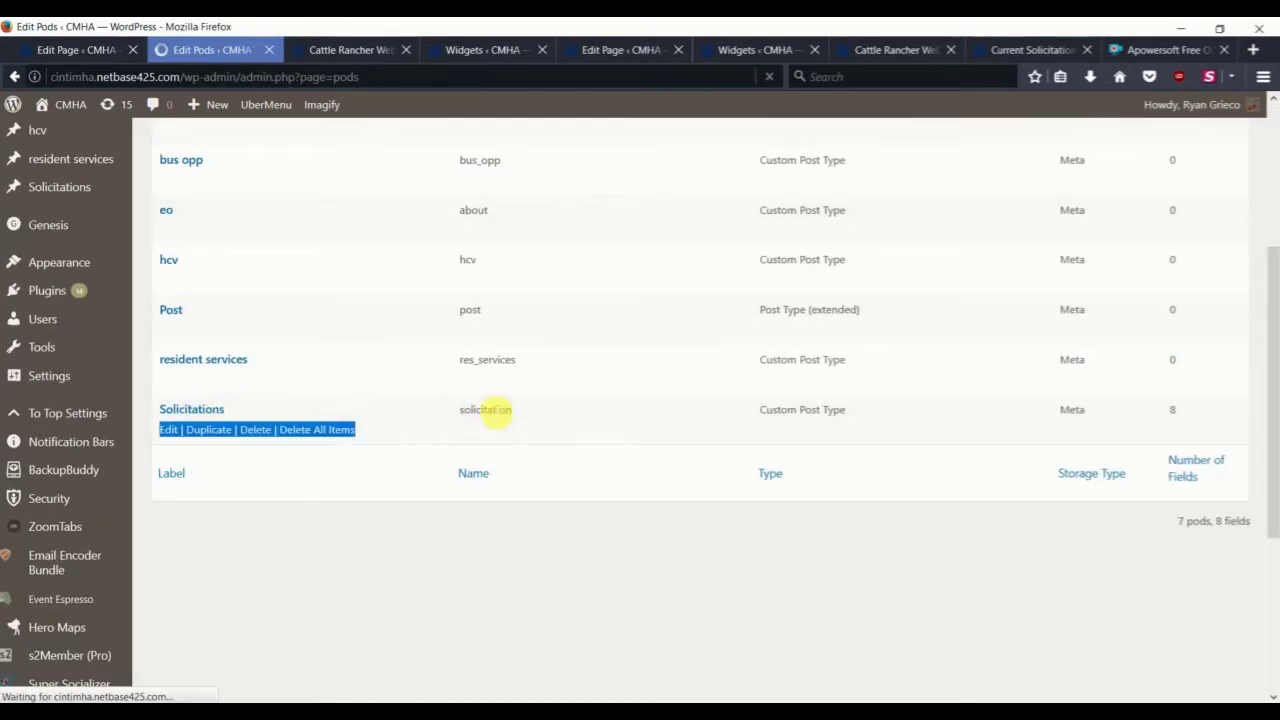
{"action": "double_click", "coordinate": [487, 409]}
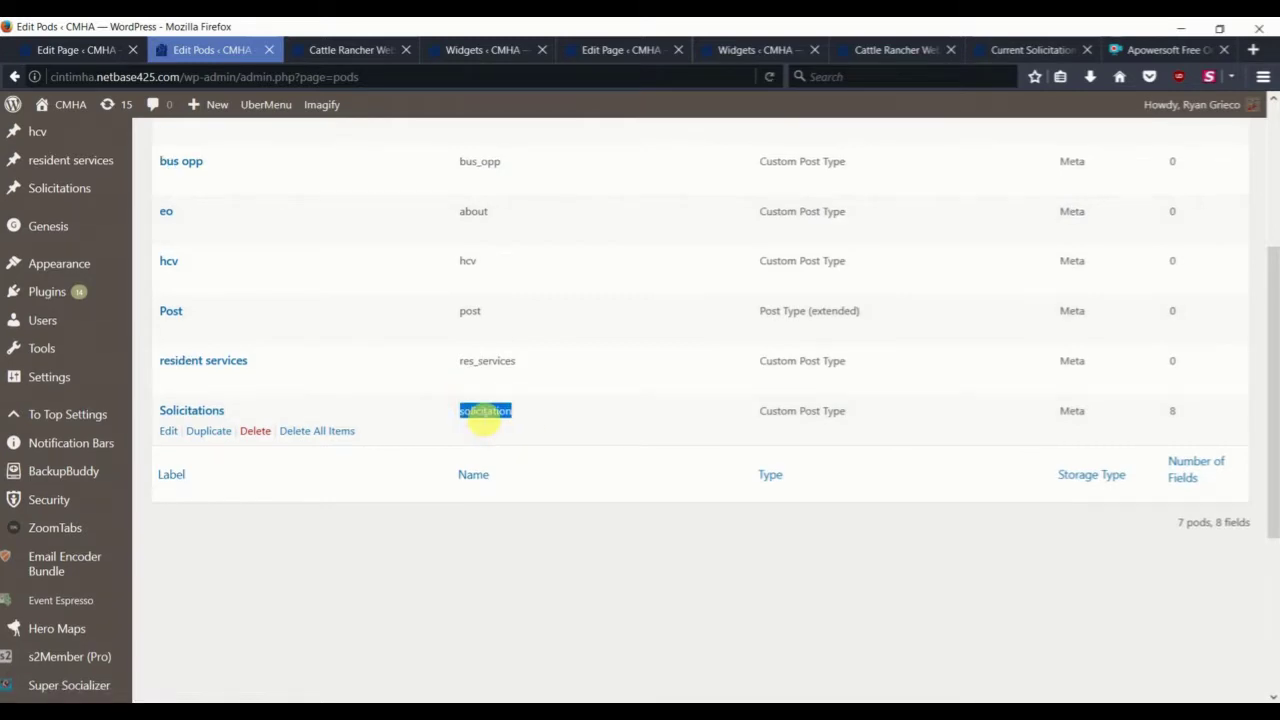
{"action": "scroll", "coordinate": [482, 445], "scroll_direction": "up", "scroll_amount": 4}
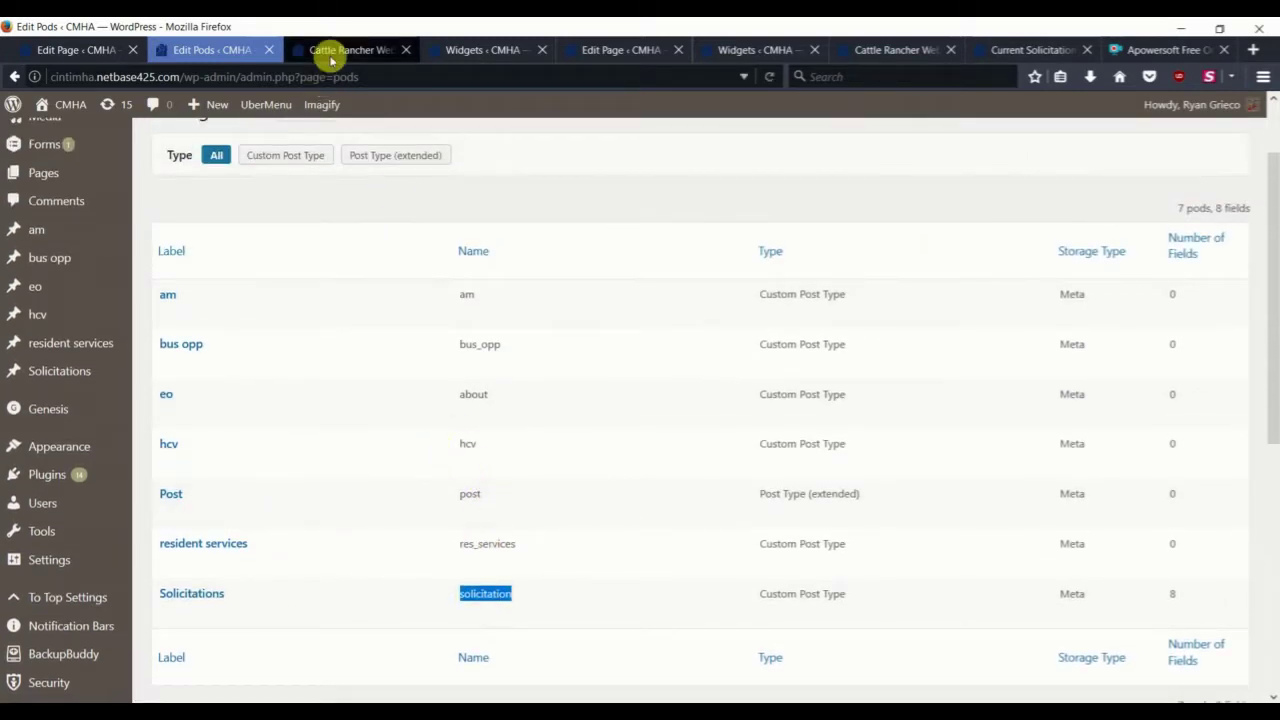
{"action": "left_click", "coordinate": [323, 49]}
{"action": "left_click", "coordinate": [449, 49]}
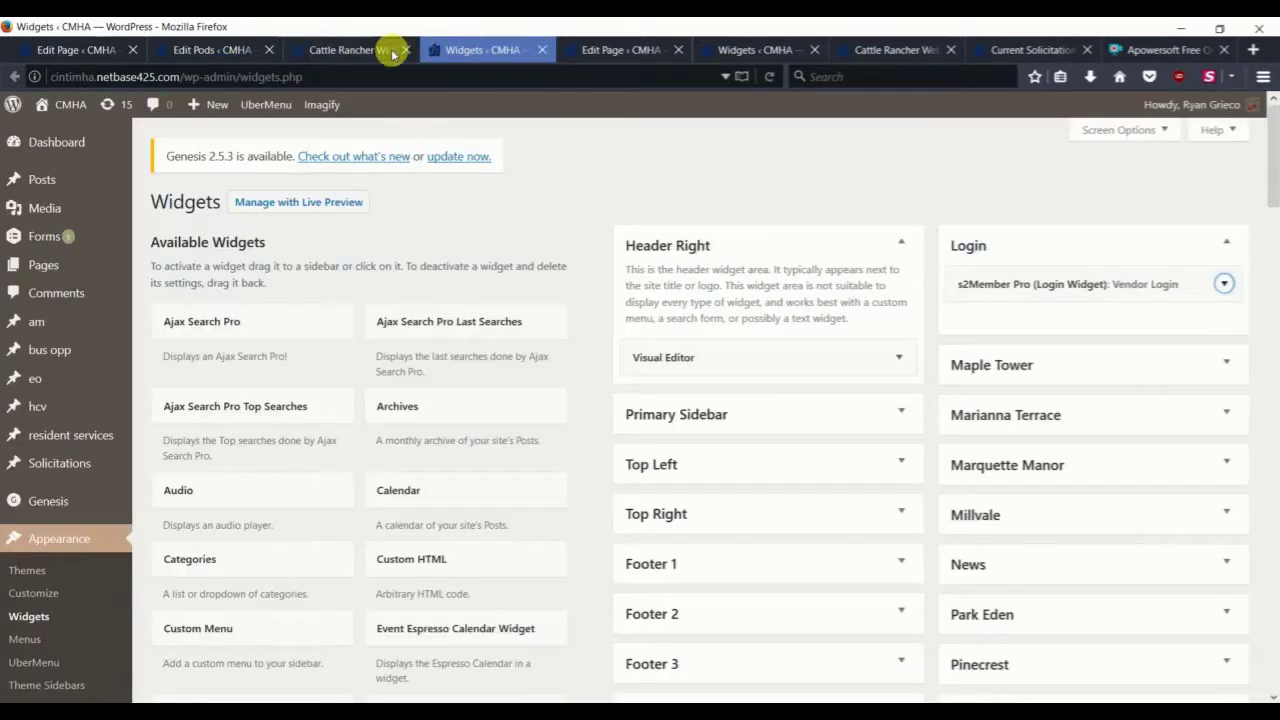
Step: Open the page's permalink in a new tab and review Cattle Rancher Website Design and SOL 2017-5504
{"action": "left_click", "coordinate": [102, 49]}
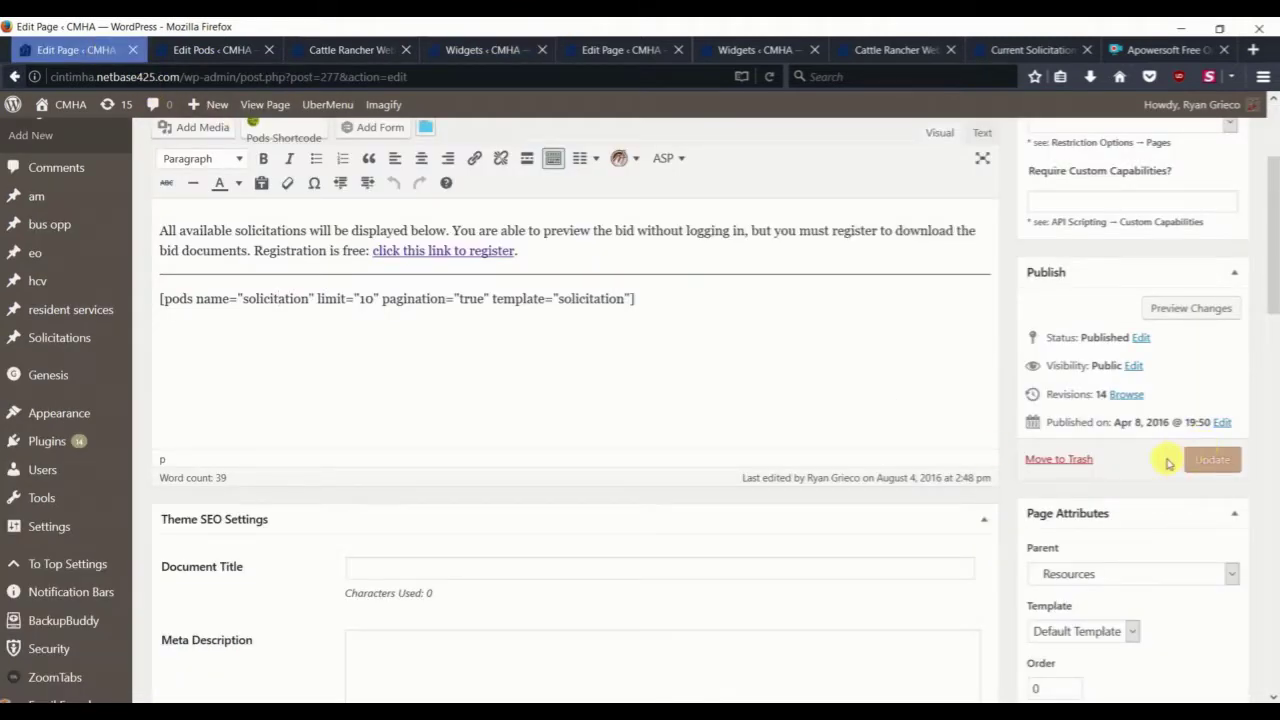
{"action": "scroll", "coordinate": [579, 219], "scroll_direction": "up", "scroll_amount": 4}
{"action": "right_click", "coordinate": [449, 280]}
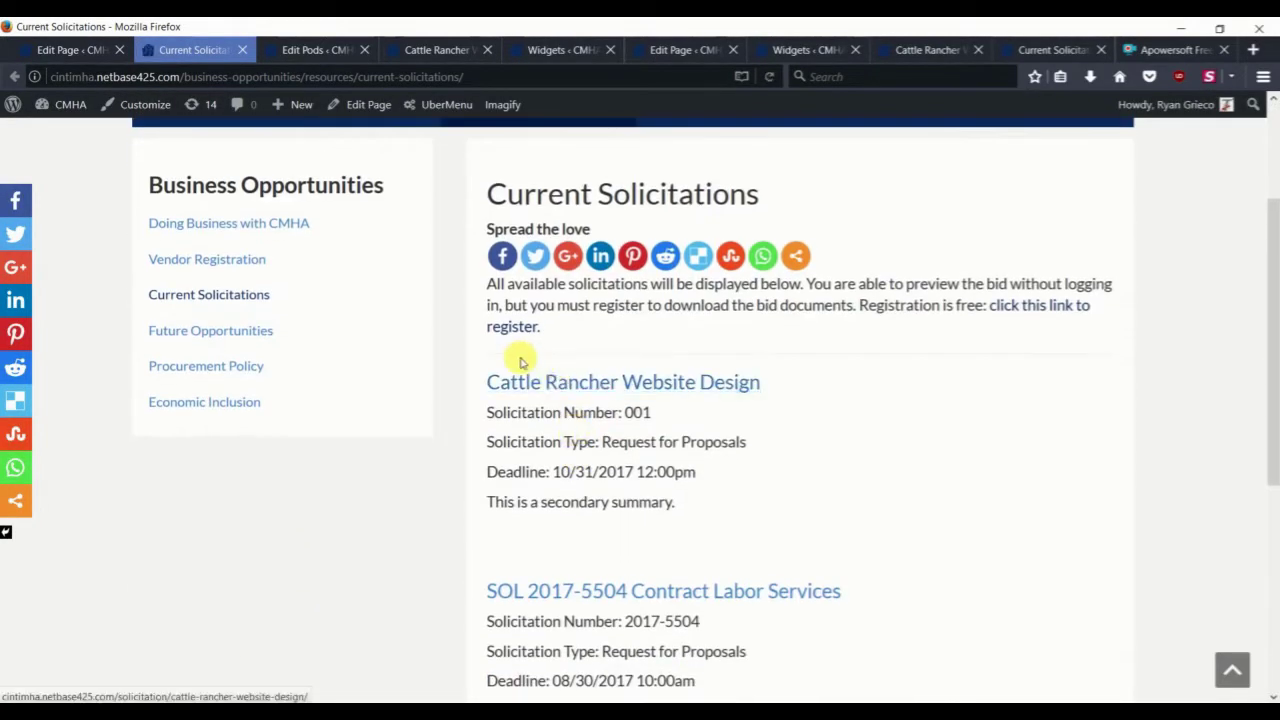
{"action": "scroll", "coordinate": [584, 388], "scroll_direction": "down", "scroll_amount": 4}
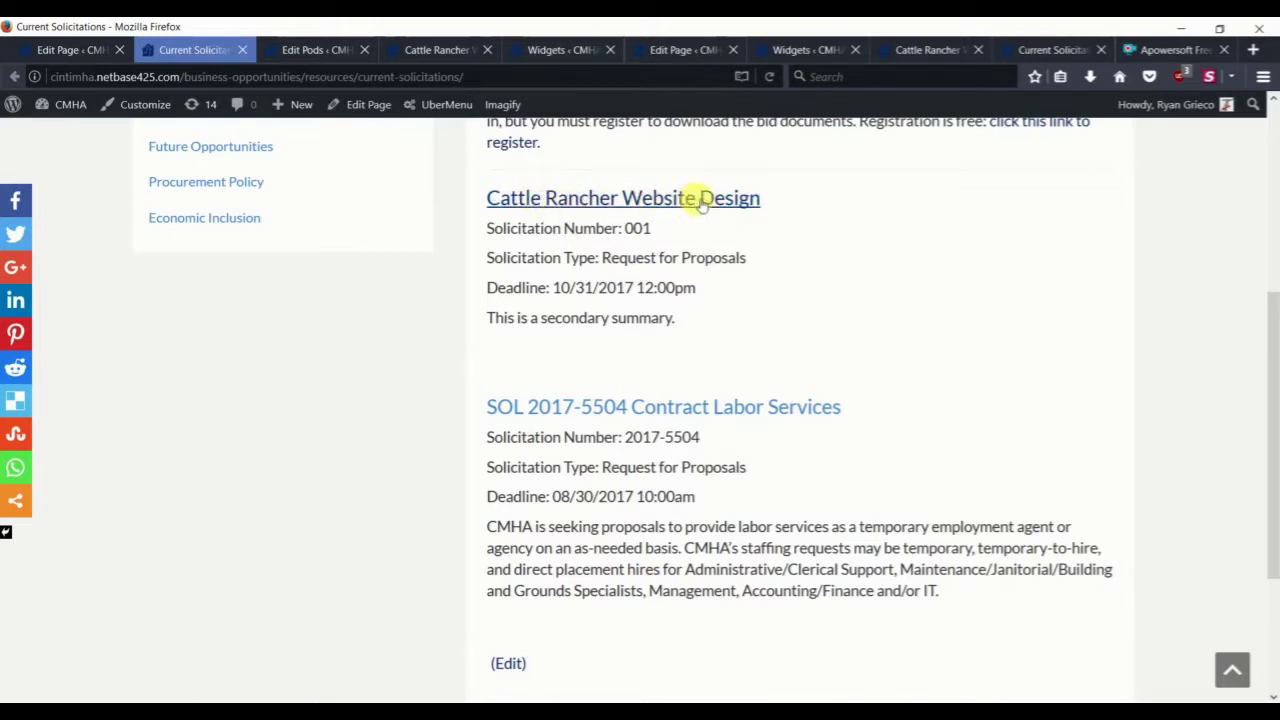
{"action": "left_click", "coordinate": [560, 197]}
{"action": "scroll", "coordinate": [614, 400], "scroll_direction": "down", "scroll_amount": 4}
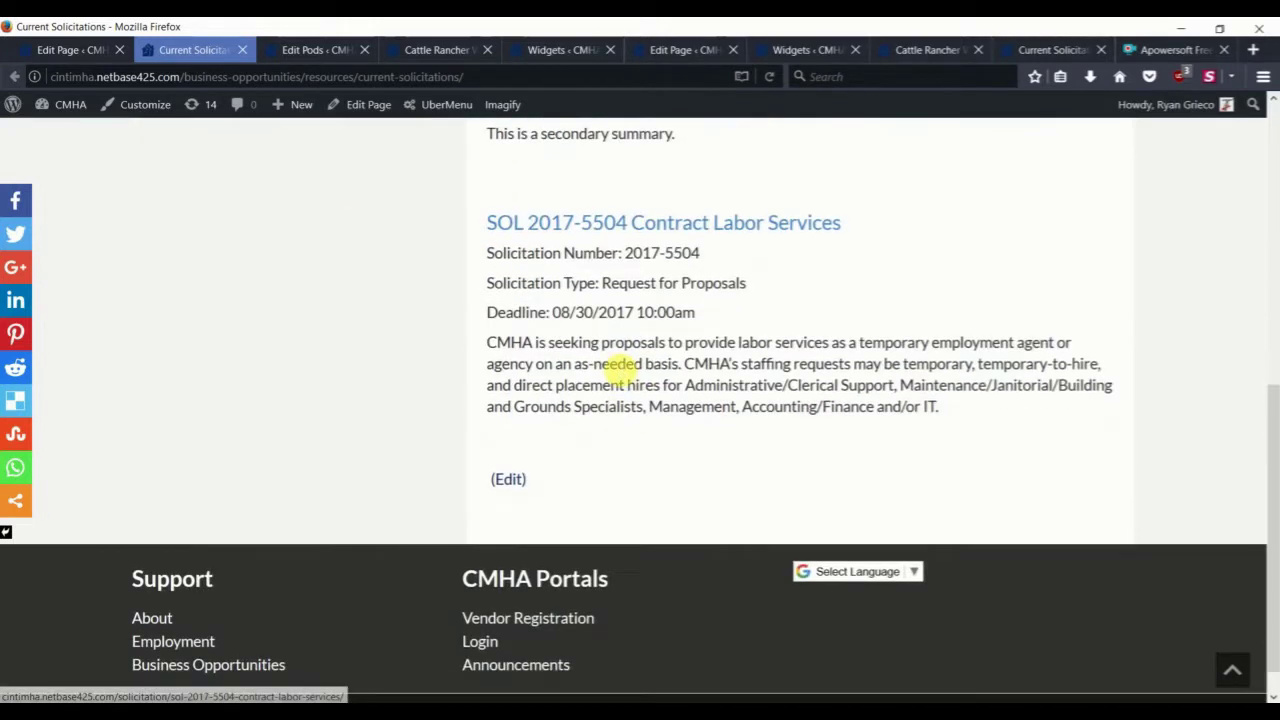
{"action": "scroll", "coordinate": [568, 228], "scroll_direction": "up", "scroll_amount": 2}
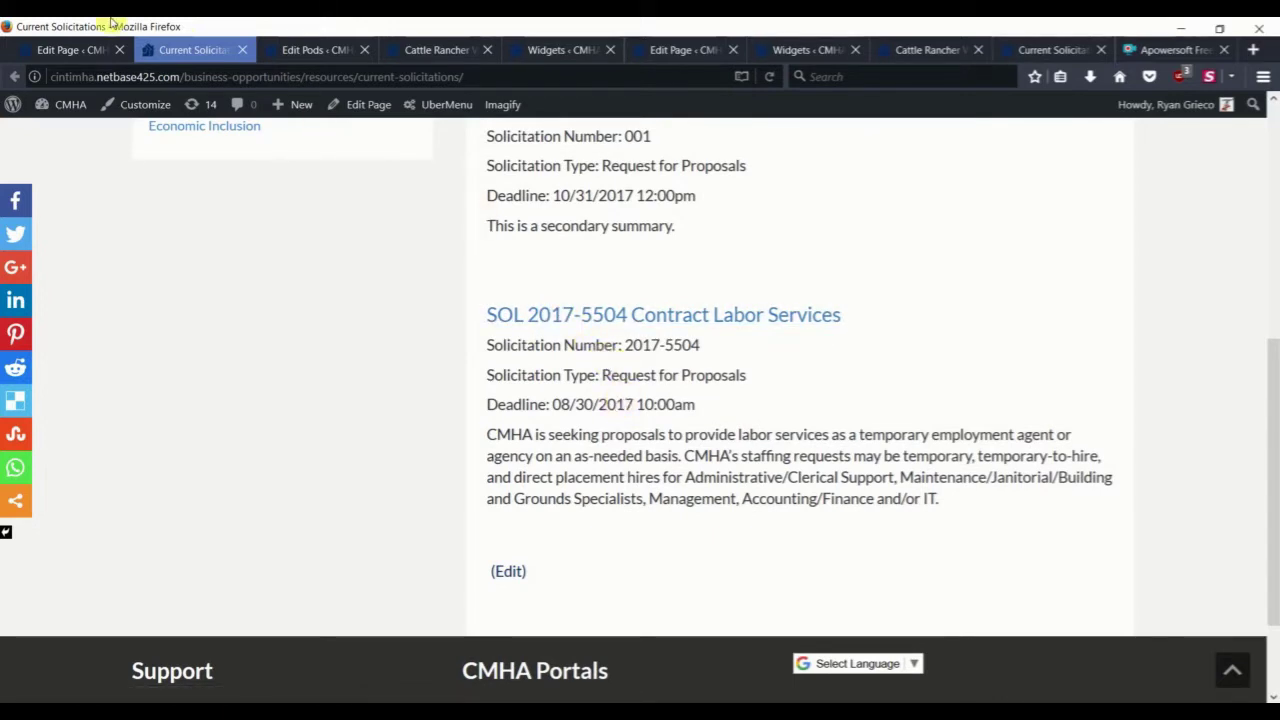
Step: Change the shortcode's limit from 10 to 1 and update the page
{"action": "left_click", "coordinate": [70, 50]}
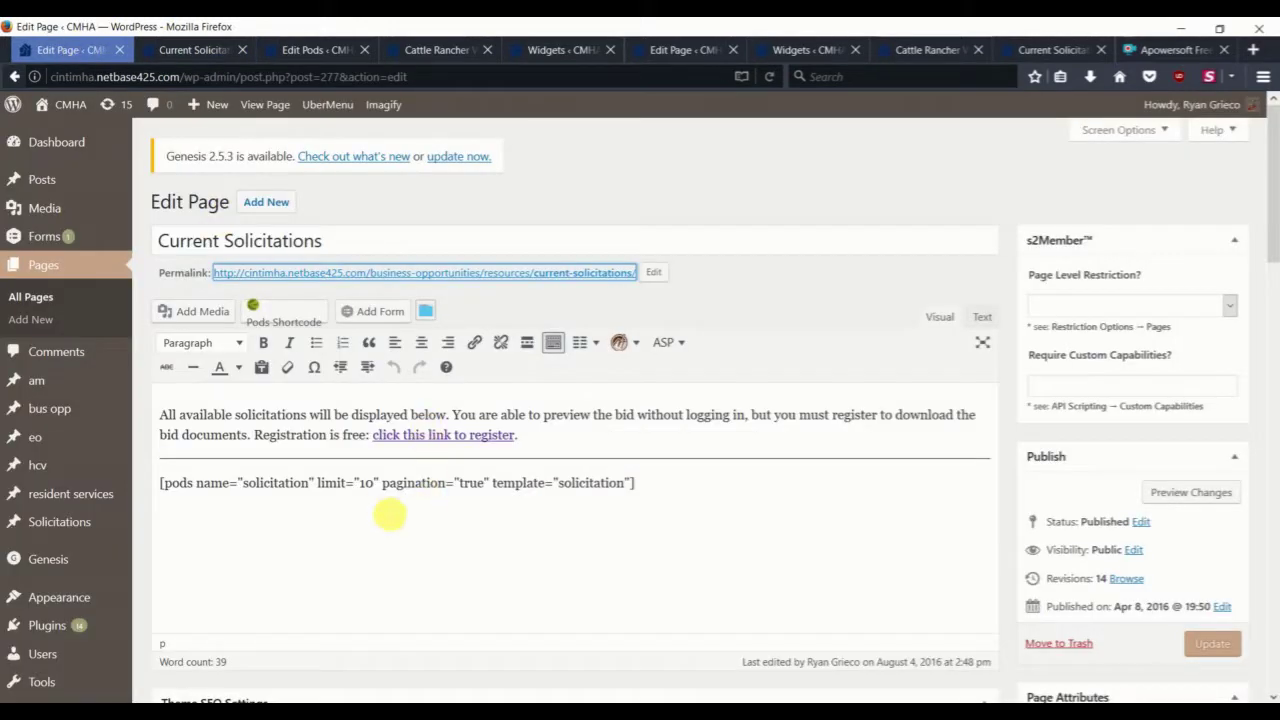
{"action": "left_click", "coordinate": [370, 485]}
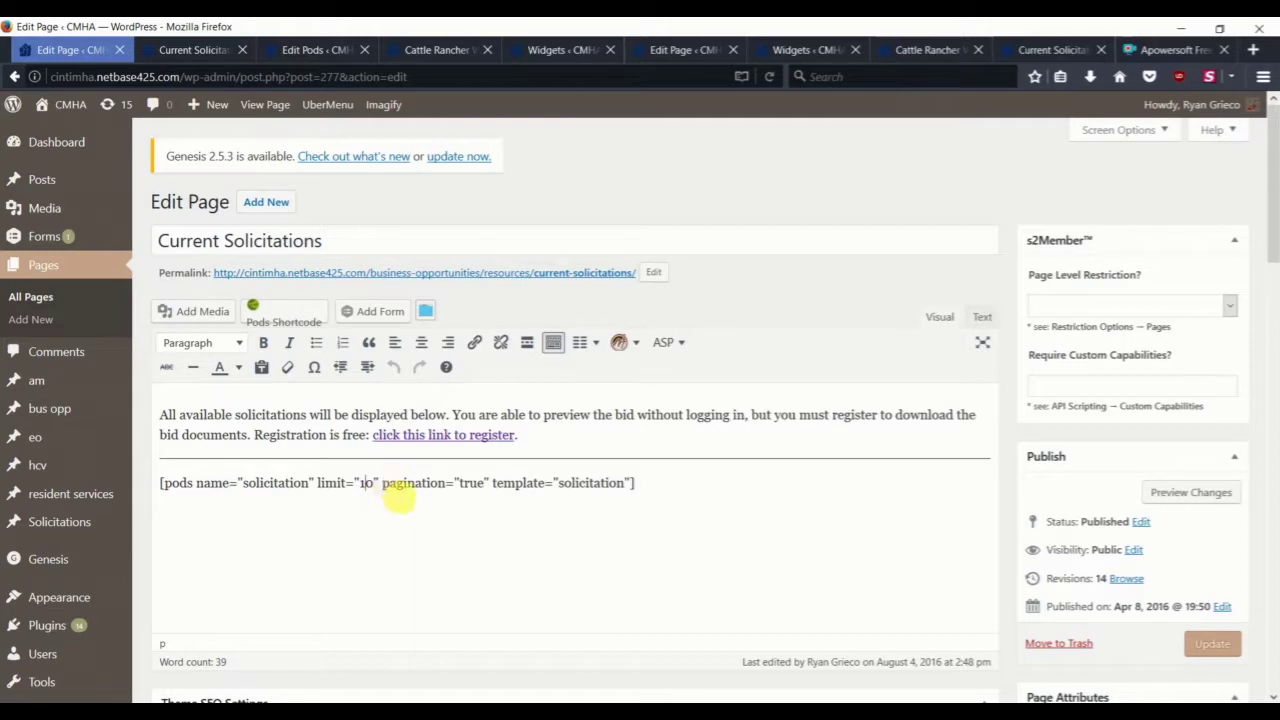
{"action": "key", "text": "Delete"}
{"action": "left_click", "coordinate": [1210, 645]}
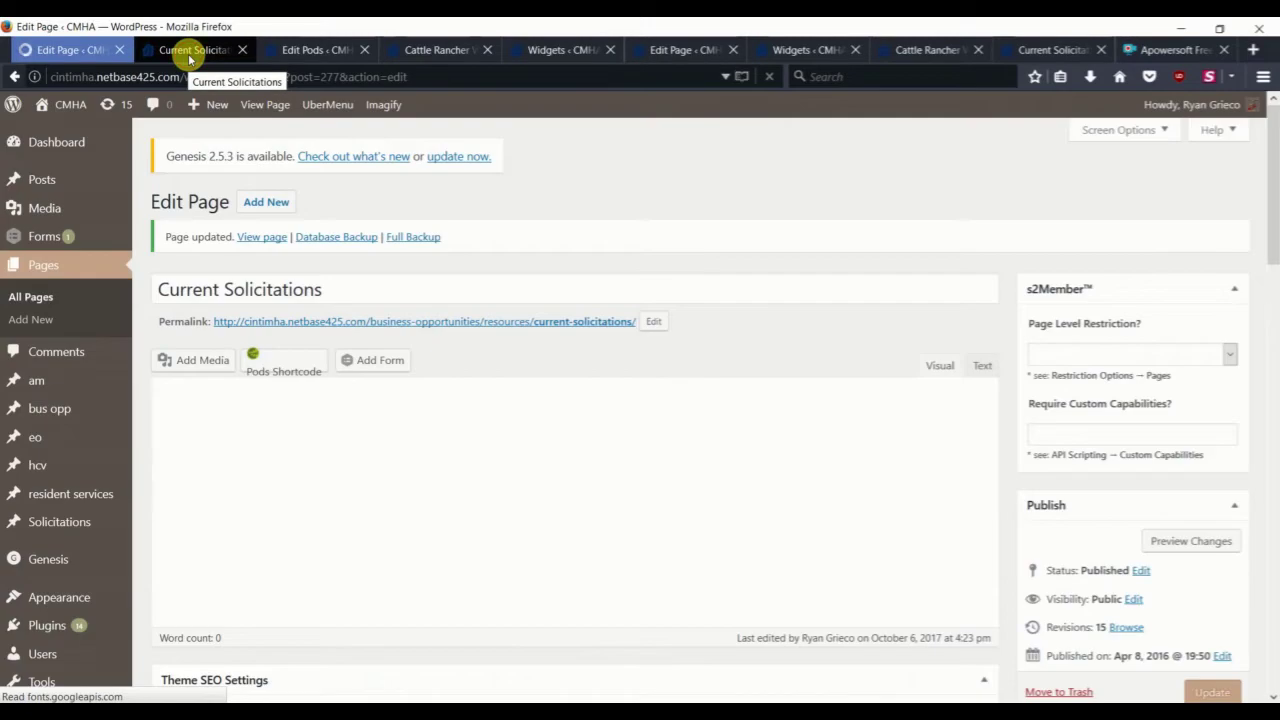
Step: Reload the live Current Solicitations page and browse its pagination pages 2 and 1
{"action": "left_click", "coordinate": [188, 52]}
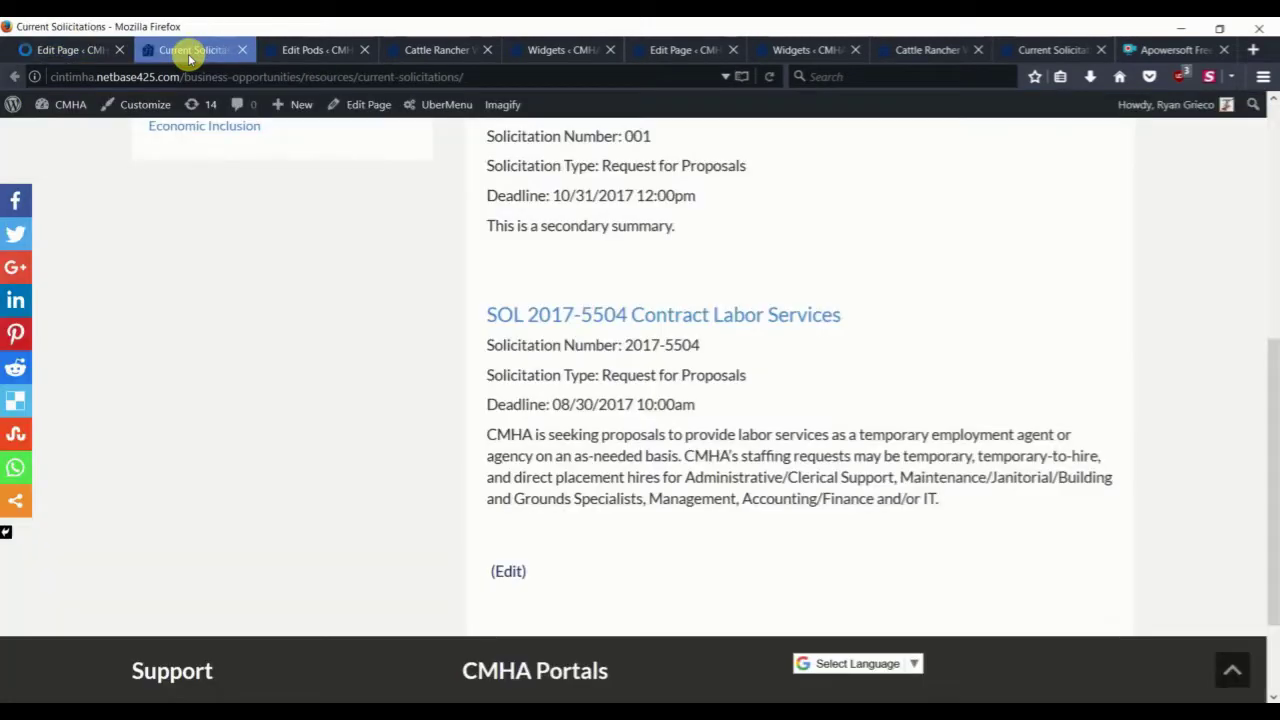
{"action": "key", "text": "F5"}
{"action": "scroll", "coordinate": [591, 271], "scroll_direction": "up", "scroll_amount": 4}
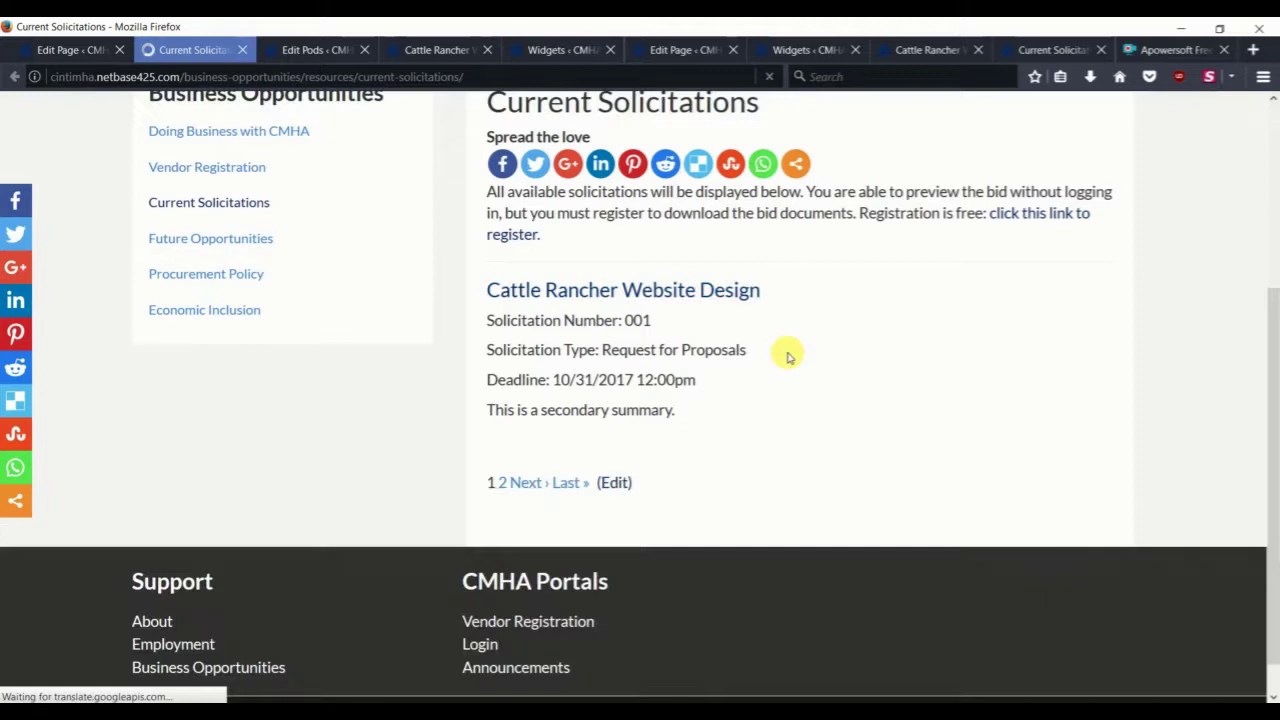
{"action": "left_click", "coordinate": [503, 484]}
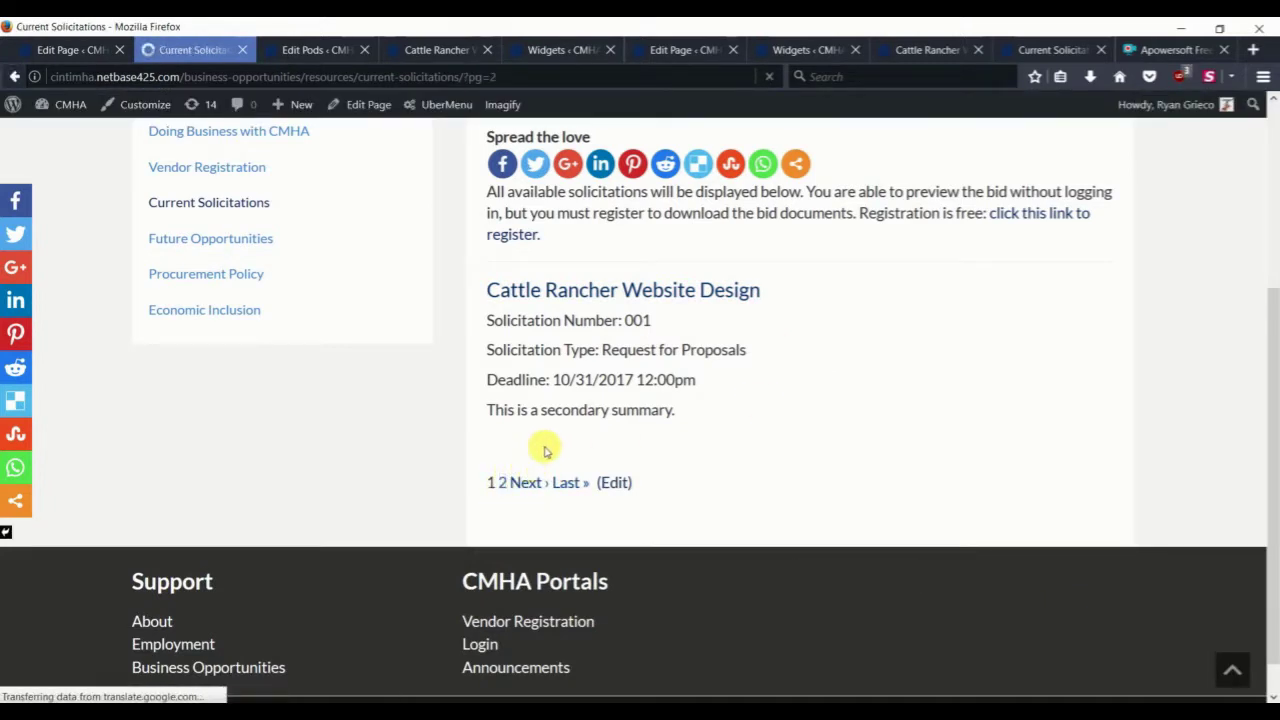
{"action": "scroll", "coordinate": [556, 433], "scroll_direction": "down", "scroll_amount": 3}
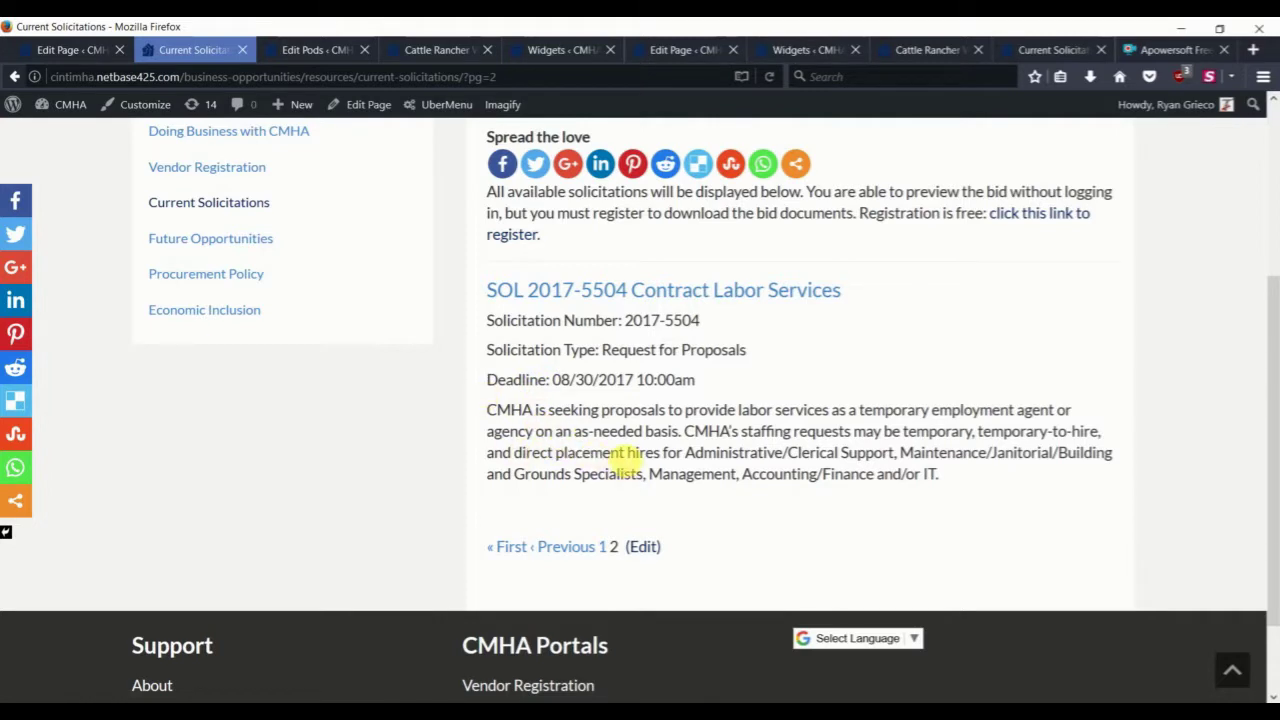
{"action": "left_click", "coordinate": [606, 545]}
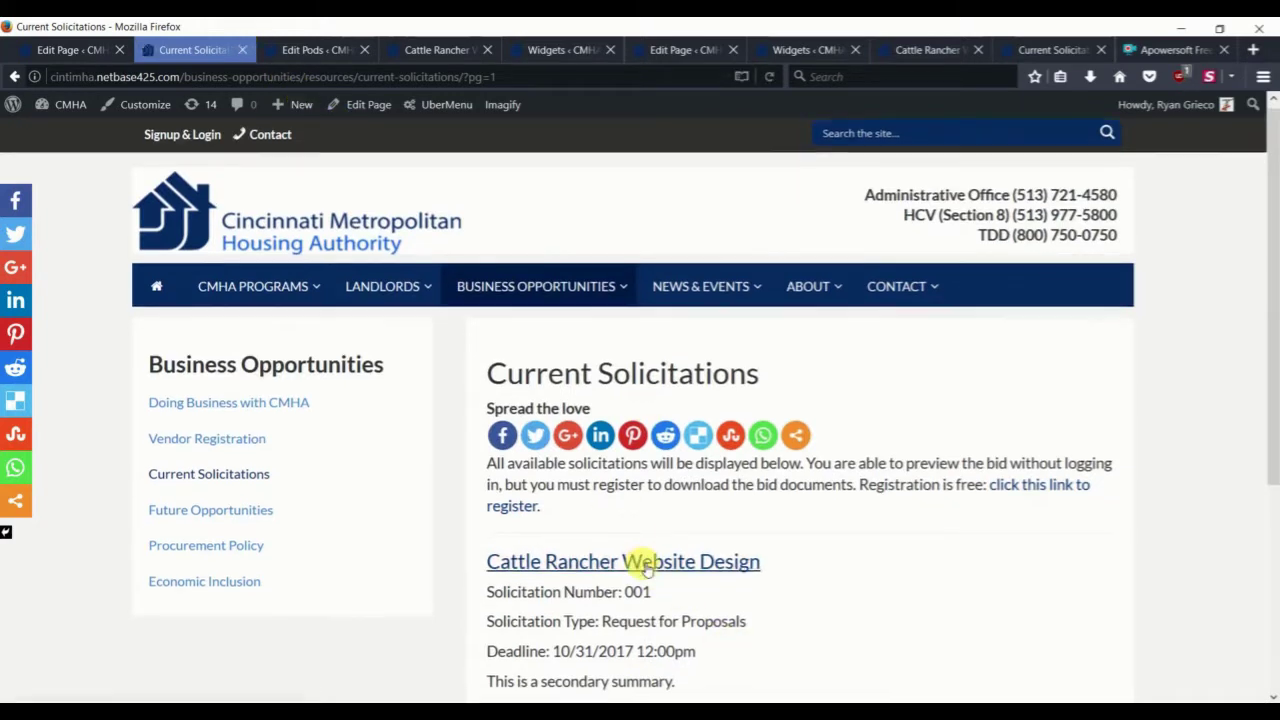
{"action": "scroll", "coordinate": [640, 563], "scroll_direction": "down", "scroll_amount": 3}
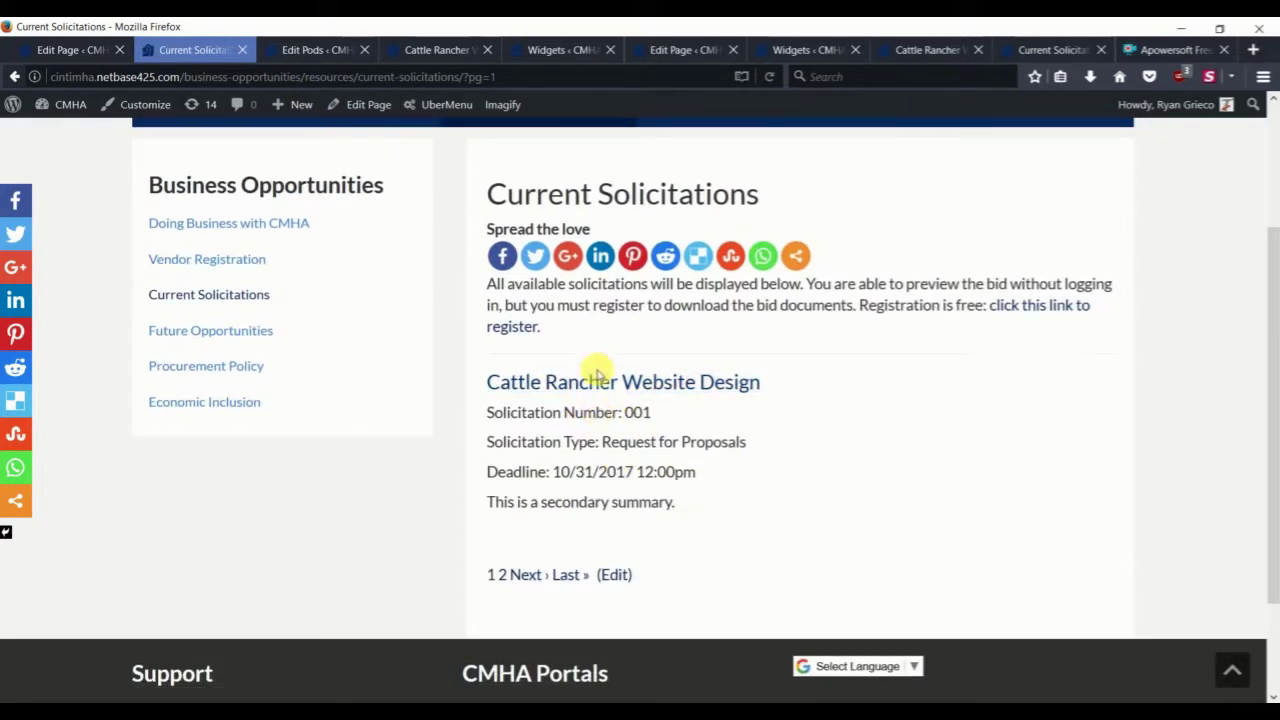
Step: Return to the Current Solicitations page editor via the Cattle Rancher and Pods tabs
{"action": "left_click", "coordinate": [425, 50]}
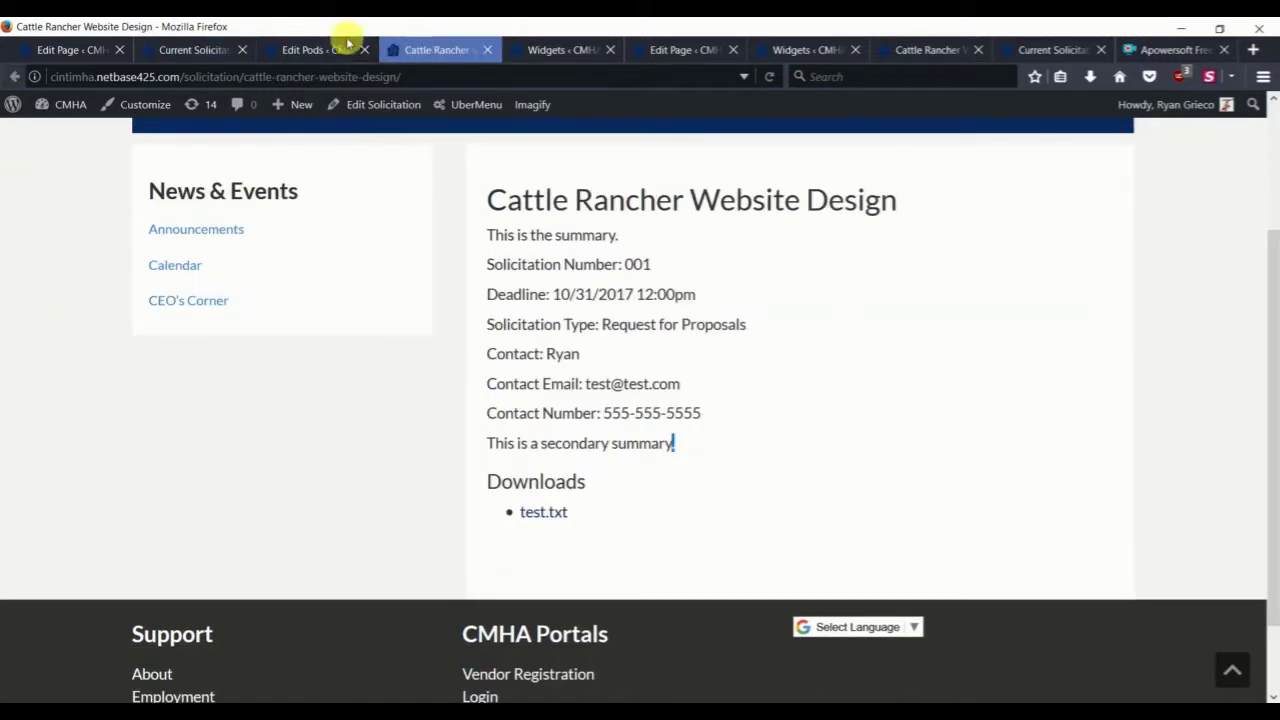
{"action": "left_click", "coordinate": [340, 50]}
{"action": "left_click", "coordinate": [676, 50]}
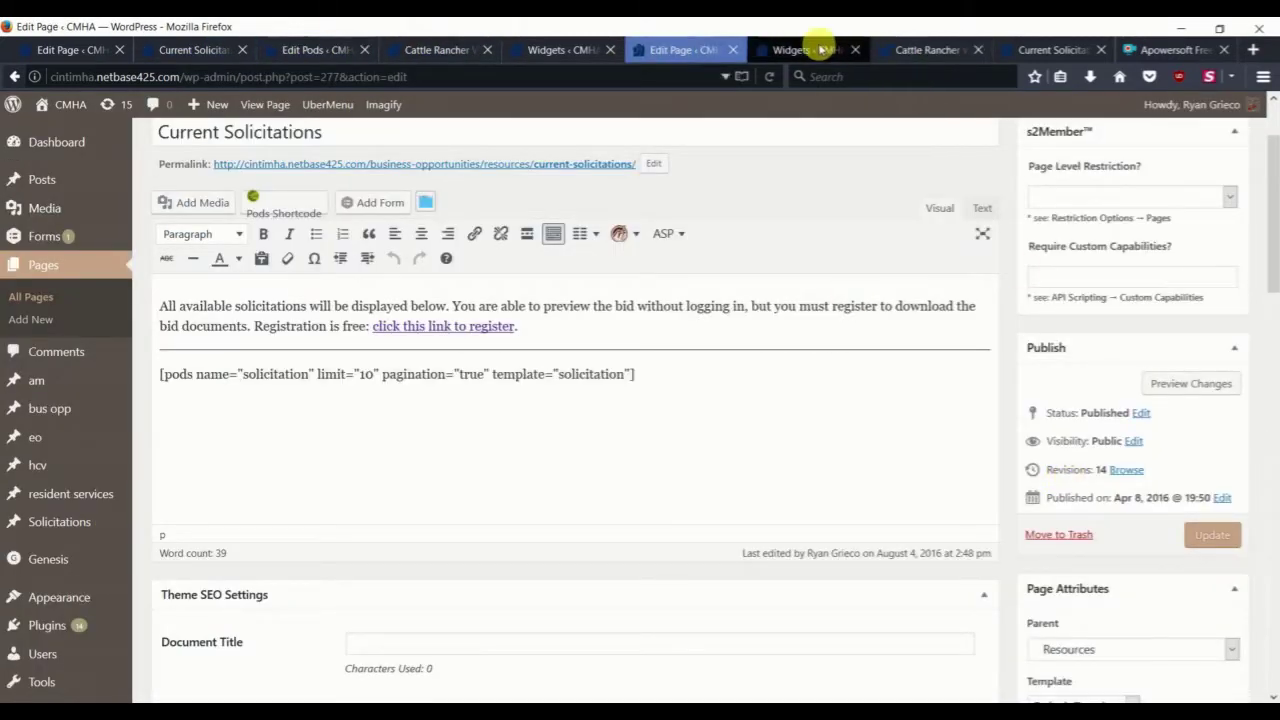
Step: Set the Cattle Rancher solicitation's Post Expirator to October 6, 2017, 16:25 and update it
{"action": "left_click", "coordinate": [918, 50]}
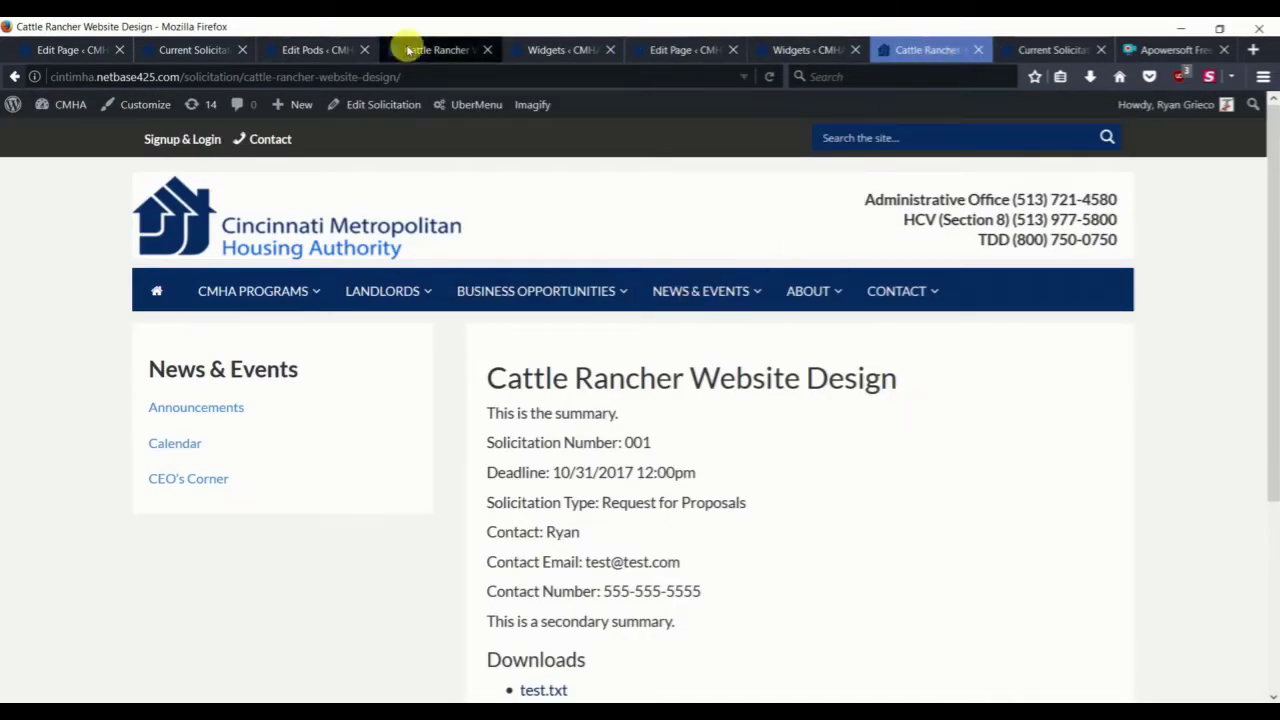
{"action": "left_click", "coordinate": [367, 112]}
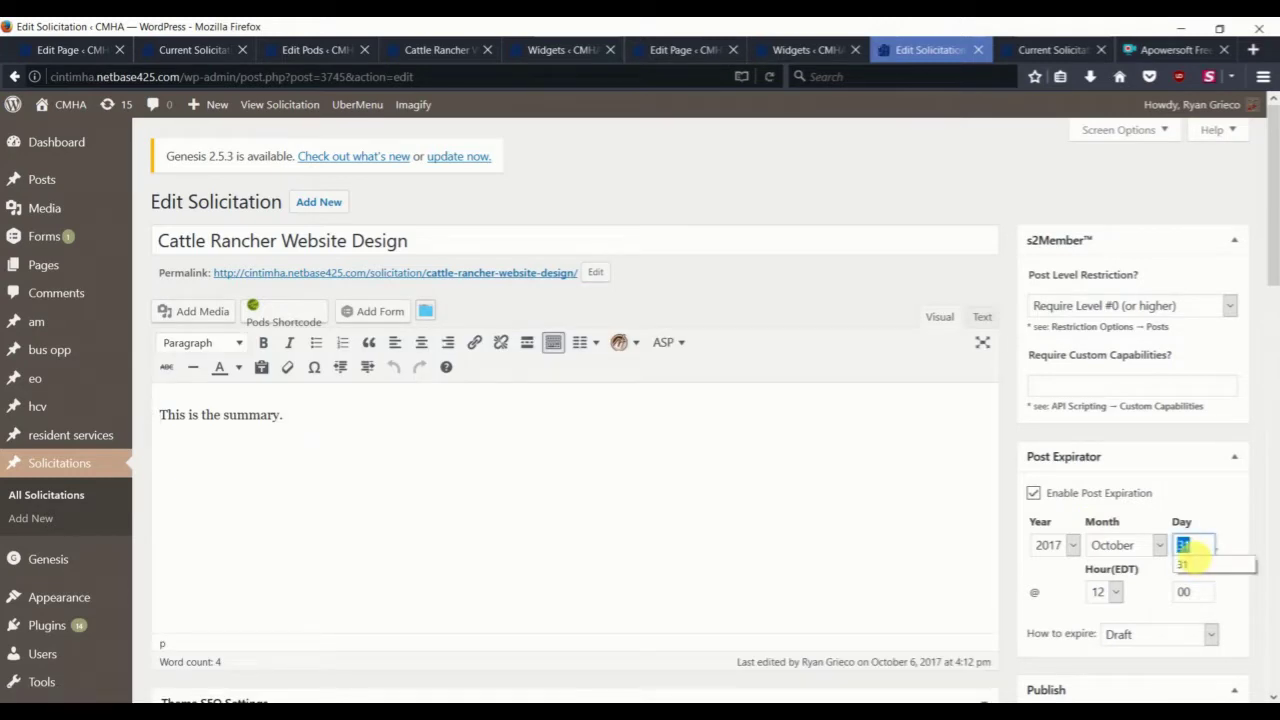
{"action": "type", "text": "06"}
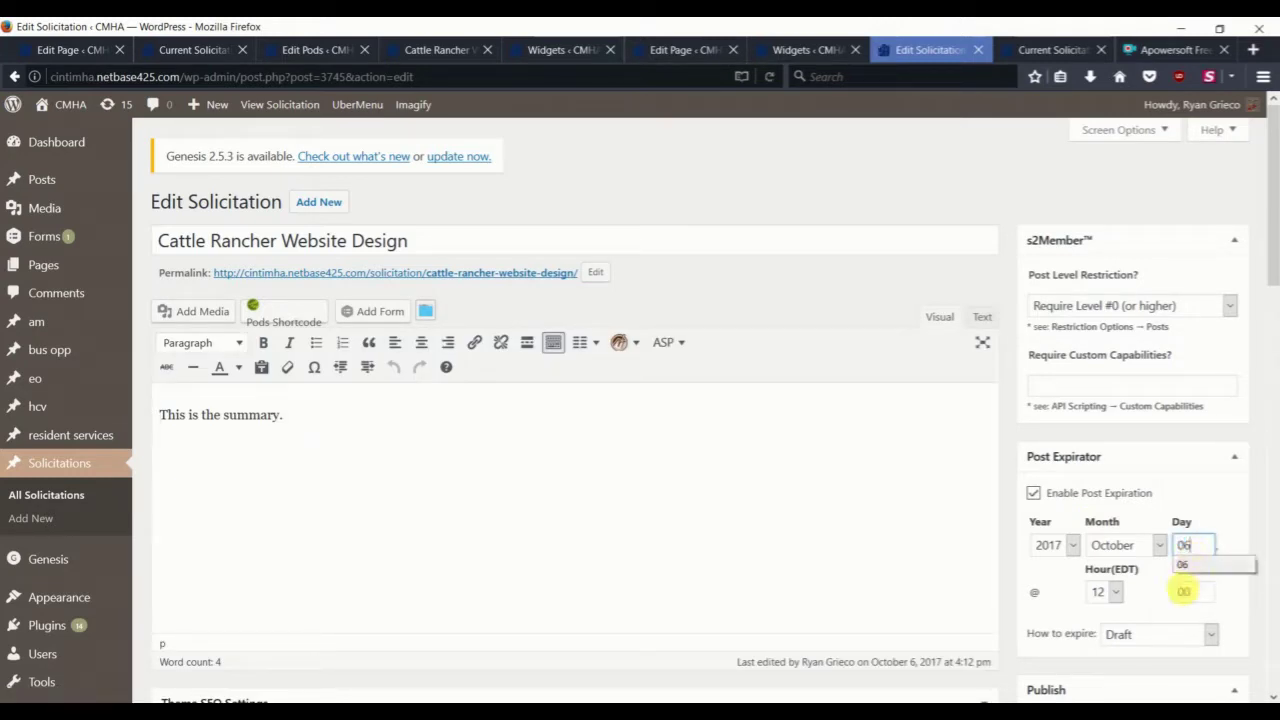
{"action": "left_click", "coordinate": [1111, 591]}
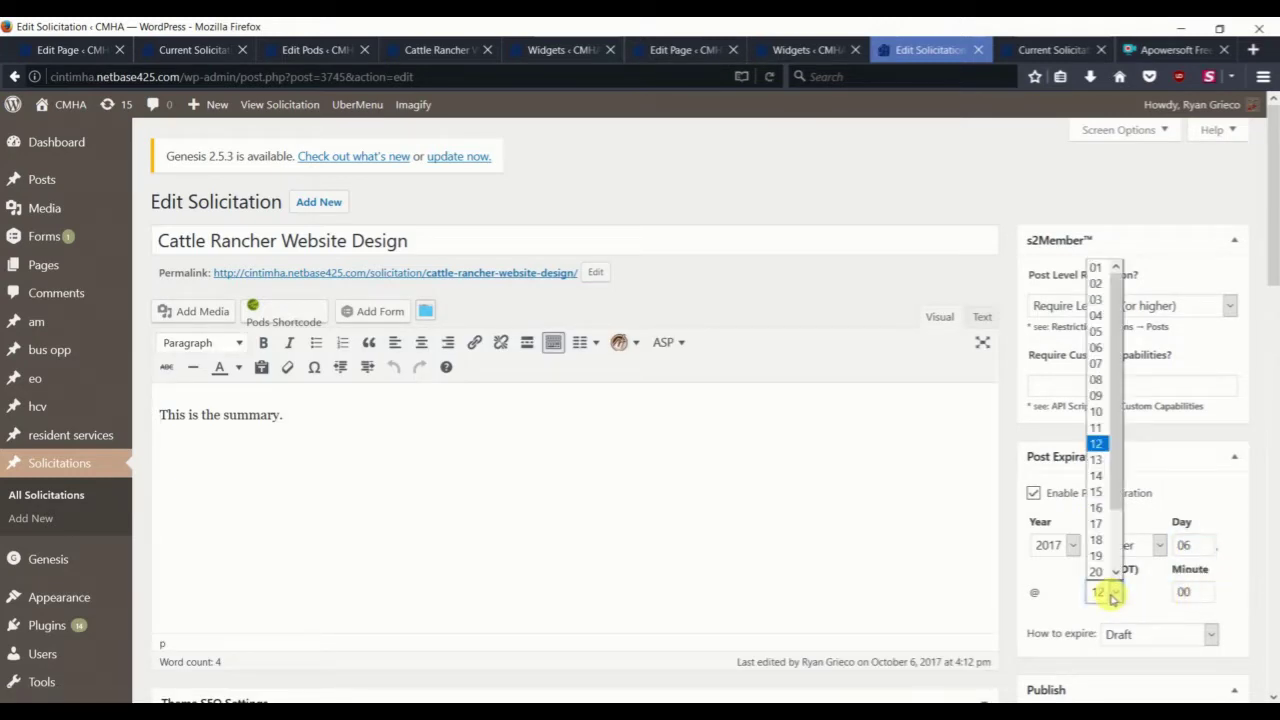
{"action": "left_click", "coordinate": [1097, 508]}
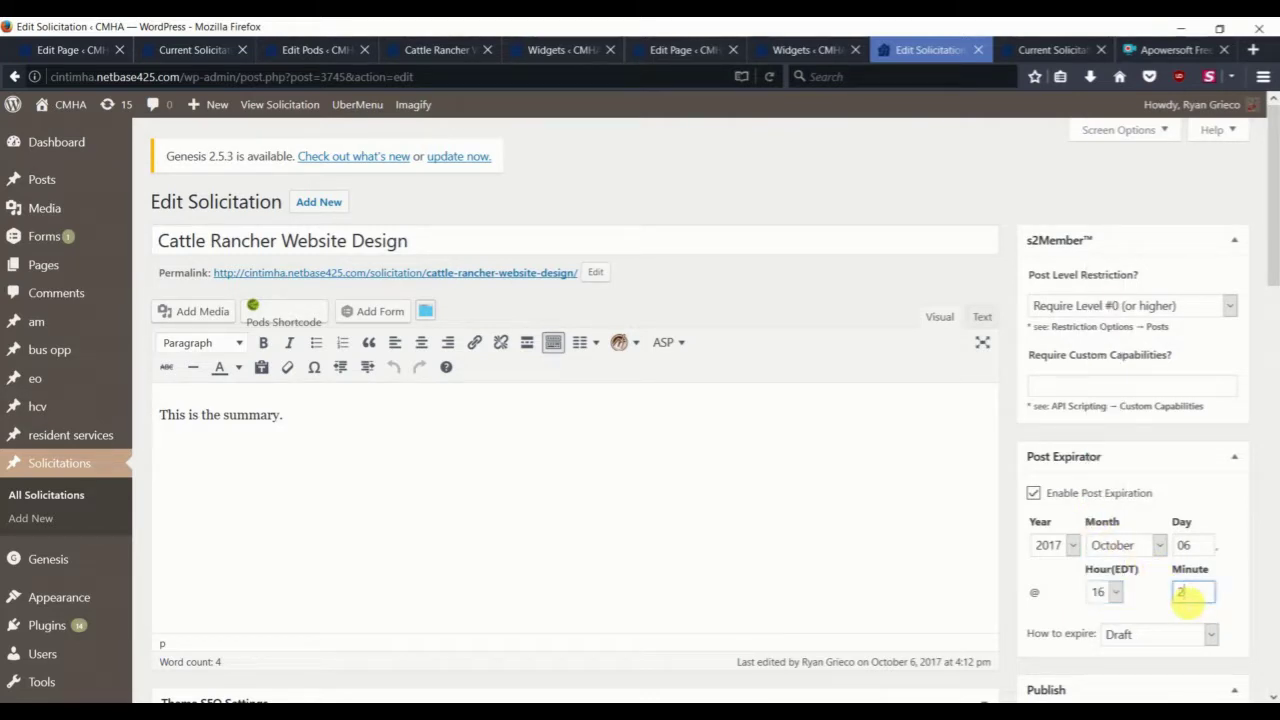
{"action": "scroll", "coordinate": [1260, 610], "scroll_direction": "down", "scroll_amount": 4}
{"action": "left_click", "coordinate": [1212, 664]}
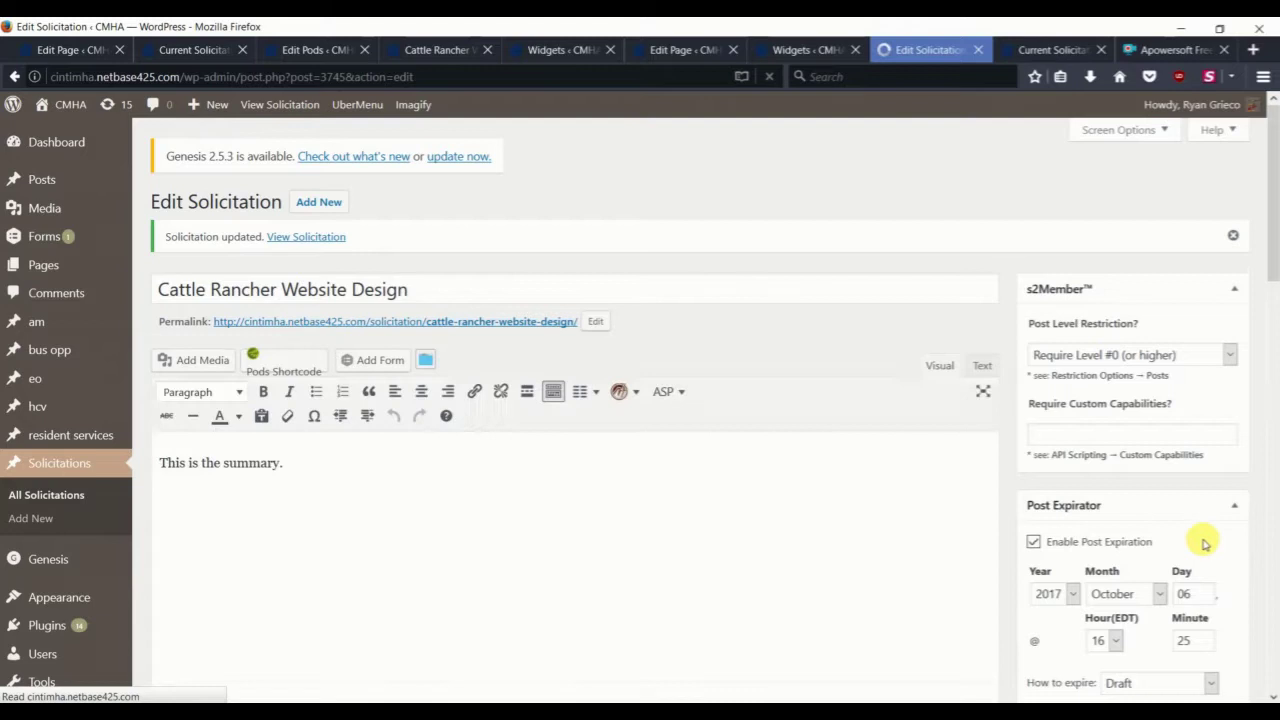
{"action": "scroll", "coordinate": [1183, 534], "scroll_direction": "down", "scroll_amount": 2}
{"action": "scroll", "coordinate": [1143, 450], "scroll_direction": "down", "scroll_amount": 2}
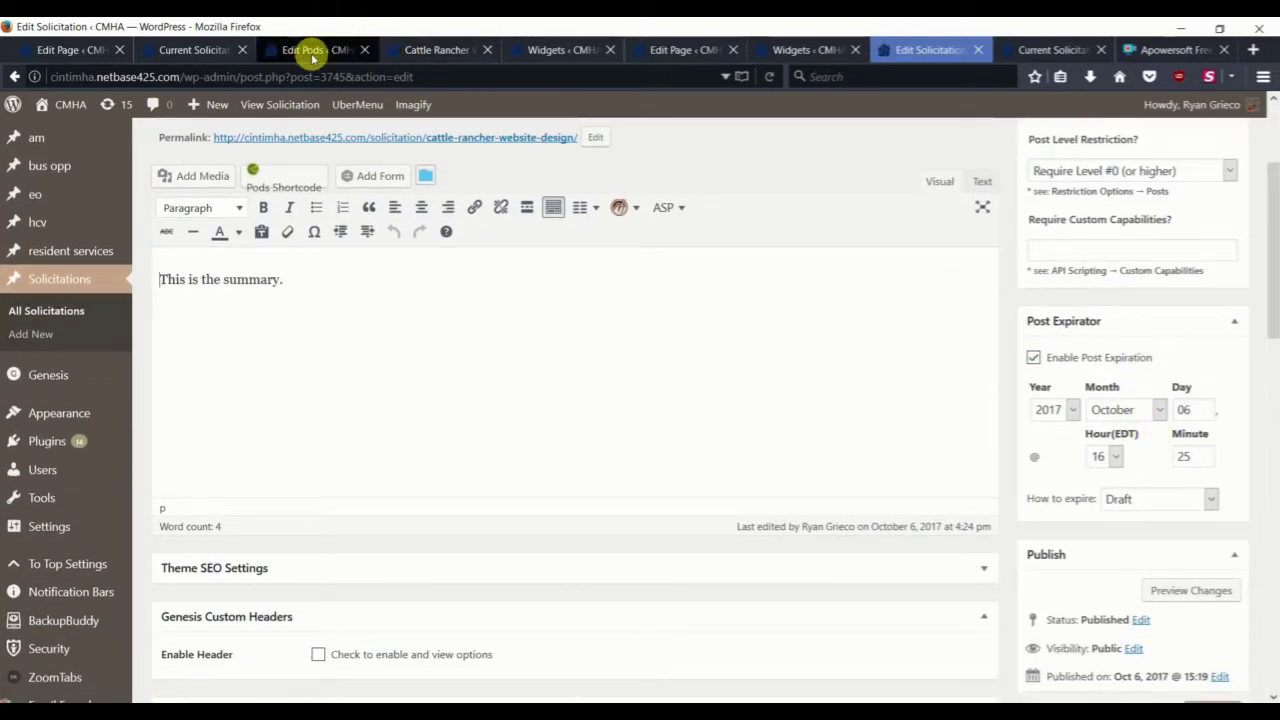
{"action": "left_click", "coordinate": [214, 49]}
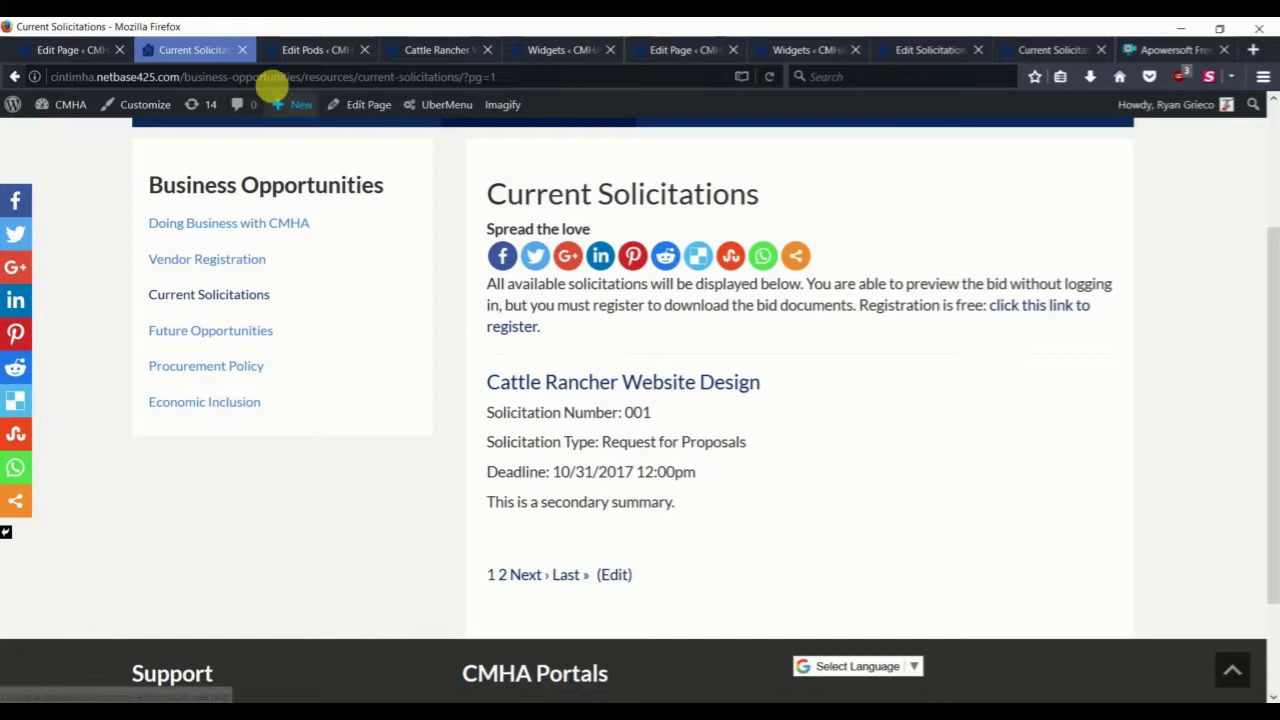
Step: Strip the trailing '?pg=1' from the Current Solicitations address and select the whole cleaned URL
{"action": "left_click", "coordinate": [280, 78]}
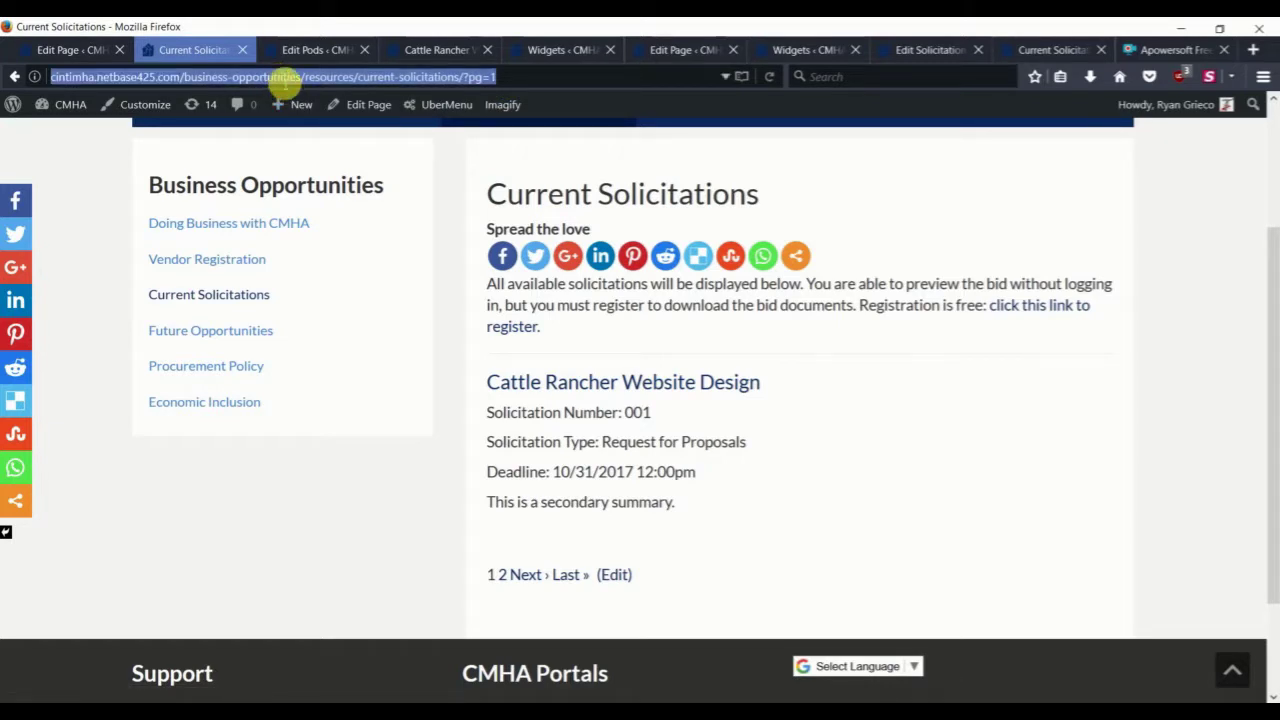
{"action": "scroll", "coordinate": [380, 143], "scroll_direction": "up", "scroll_amount": 3}
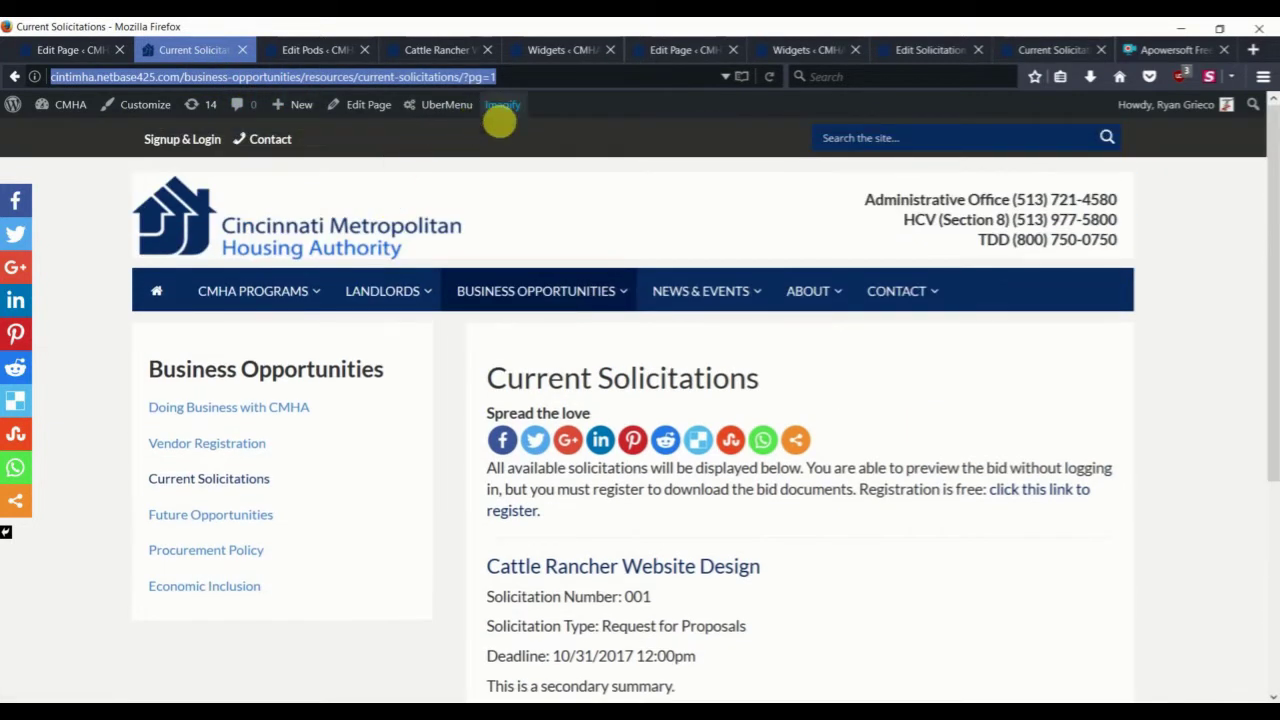
{"action": "left_click_drag", "start_coordinate": [463, 77], "coordinate": [496, 77]}
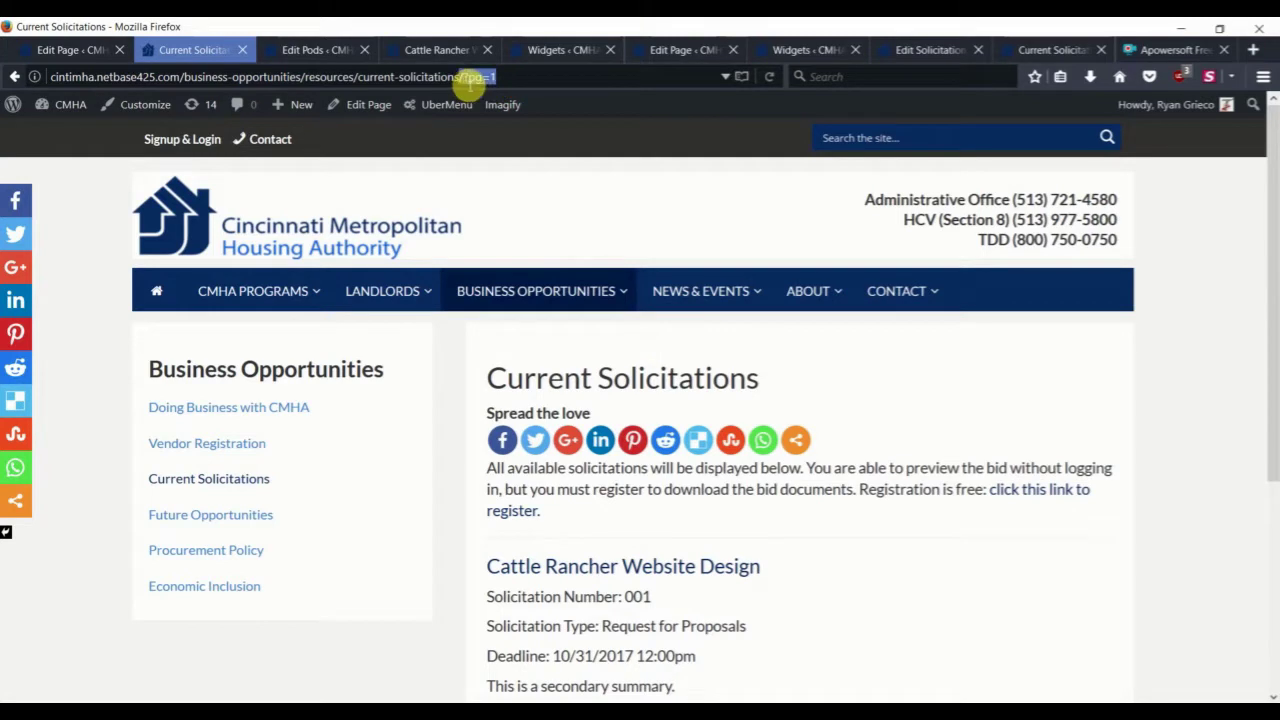
{"action": "type", "text": "?"}
{"action": "double_click", "coordinate": [449, 77]}
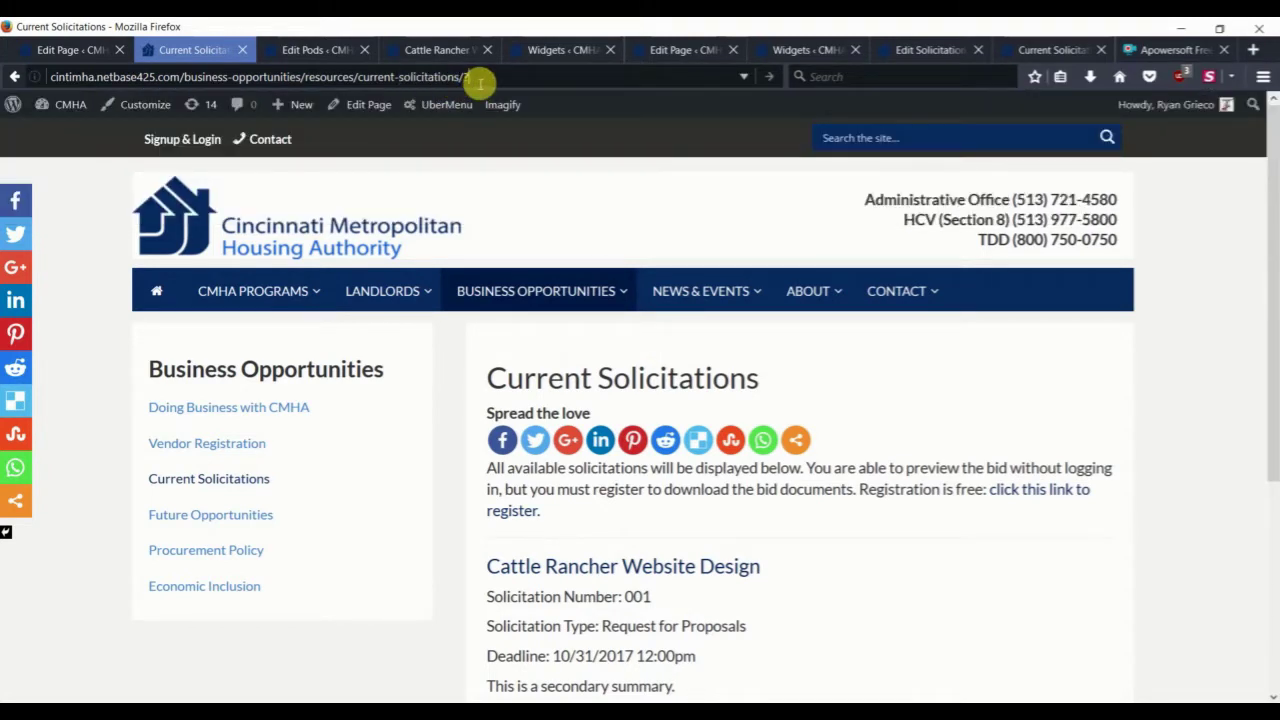
{"action": "key", "text": "BackSpace"}
{"action": "triple_click", "coordinate": [422, 77]}
{"action": "key", "text": "ctrl+c"}
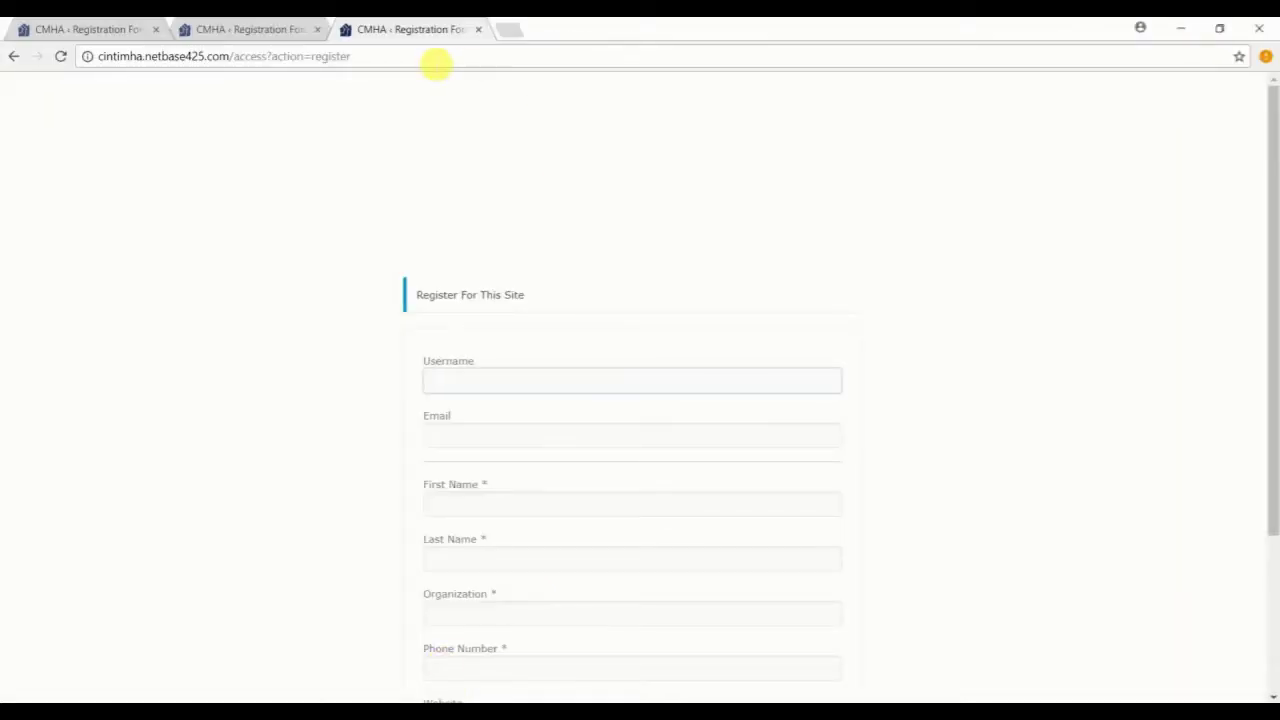
Step: Load the copied Current Solicitations address in the logged-out browser
{"action": "left_click", "coordinate": [436, 60]}
{"action": "key", "text": "ctrl+v"}
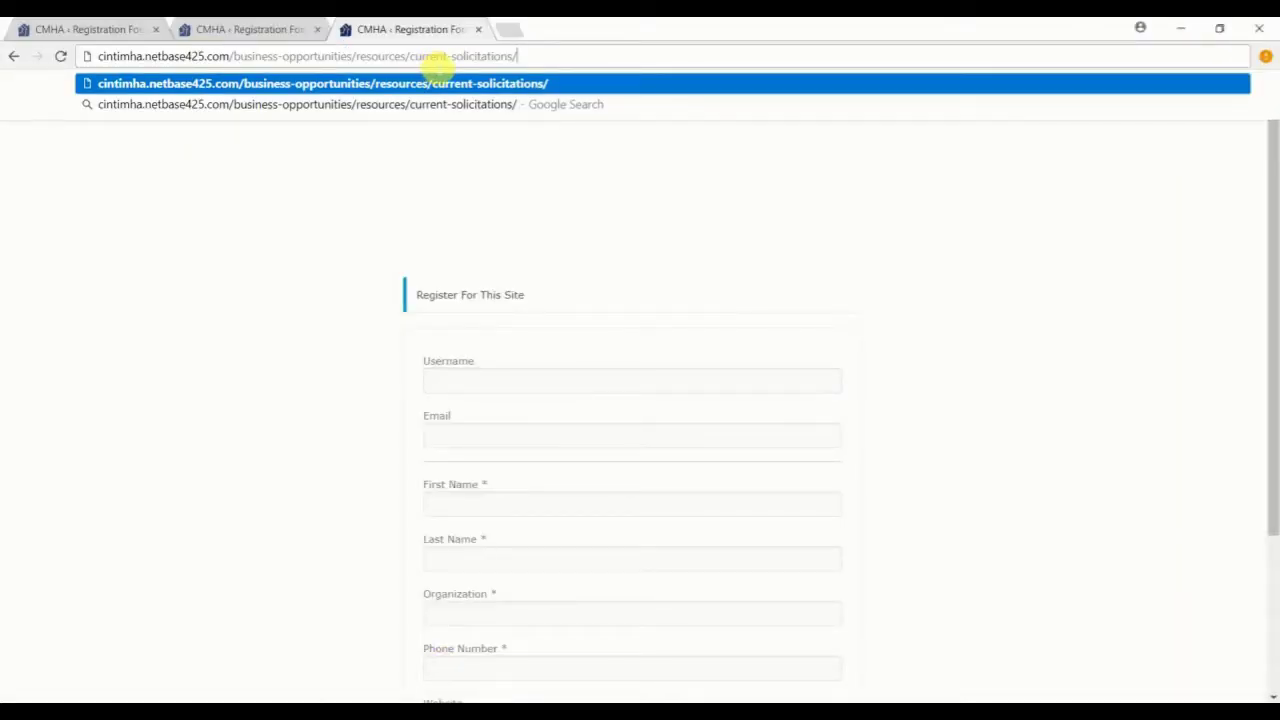
{"action": "key", "text": "Return"}
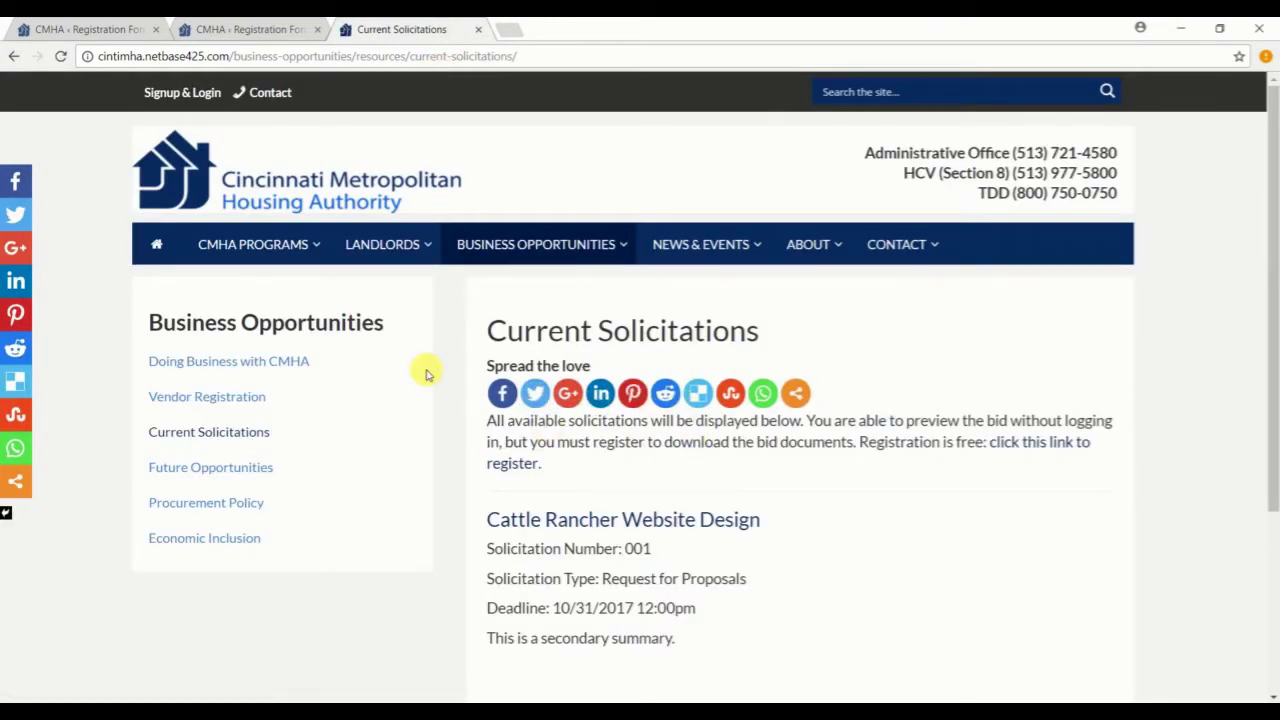
Step: Open Cattle Rancher Website Design to confirm registration is required, then go back to the listing
{"action": "scroll", "coordinate": [460, 381], "scroll_direction": "down", "scroll_amount": 1}
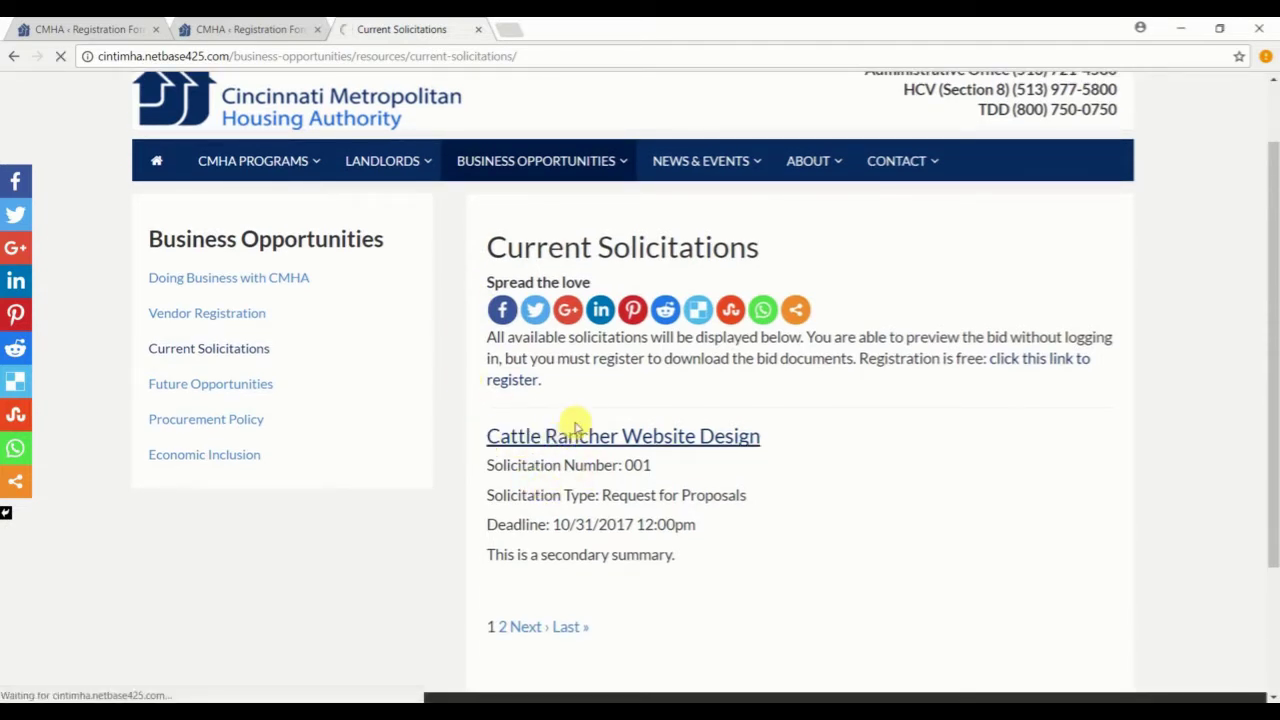
{"action": "left_click", "coordinate": [538, 440]}
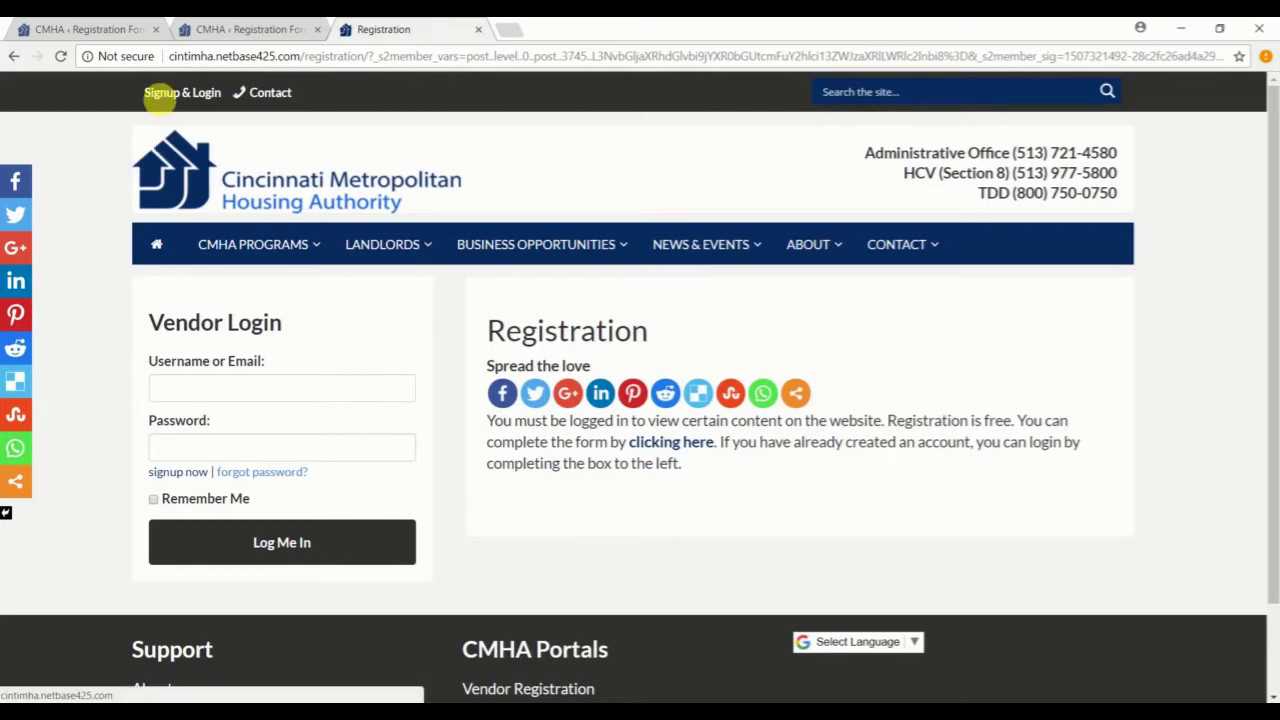
{"action": "left_click", "coordinate": [16, 57]}
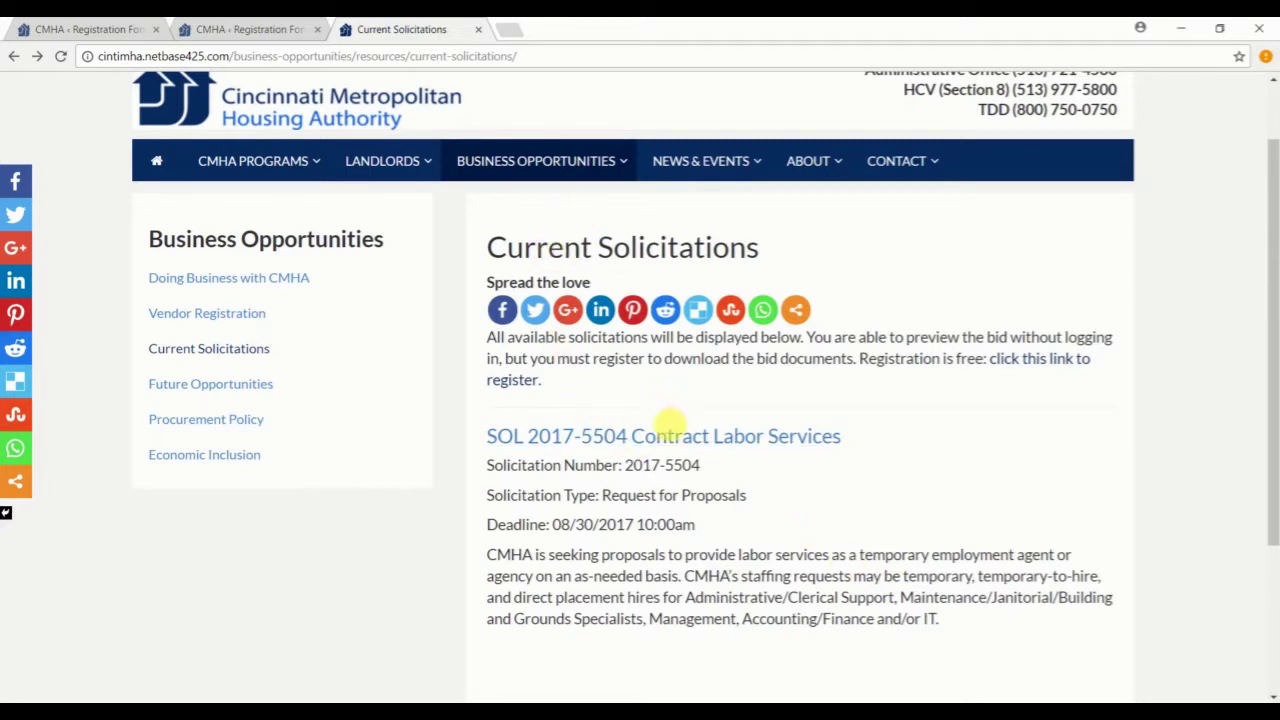
Step: Reload Current Solicitations to confirm Cattle Rancher is gone, then switch to the logged-in browser
{"action": "scroll", "coordinate": [630, 492], "scroll_direction": "down", "scroll_amount": 3}
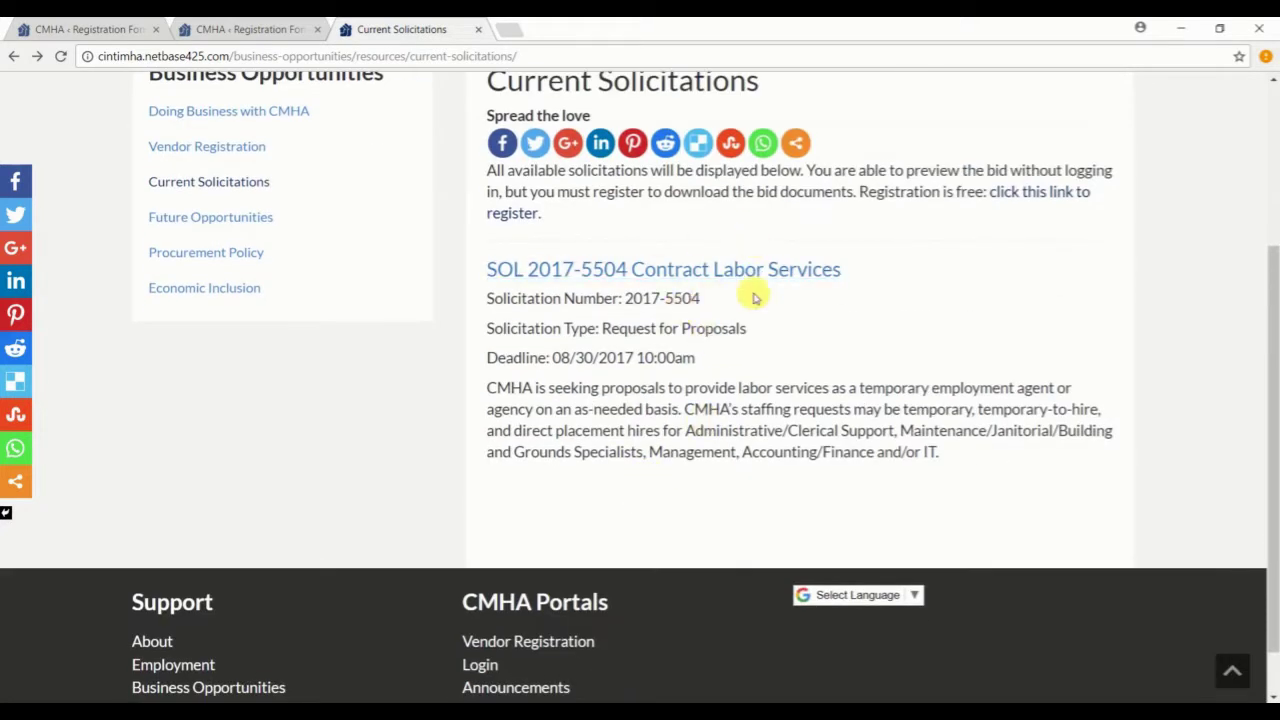
{"action": "scroll", "coordinate": [740, 297], "scroll_direction": "up", "scroll_amount": 1}
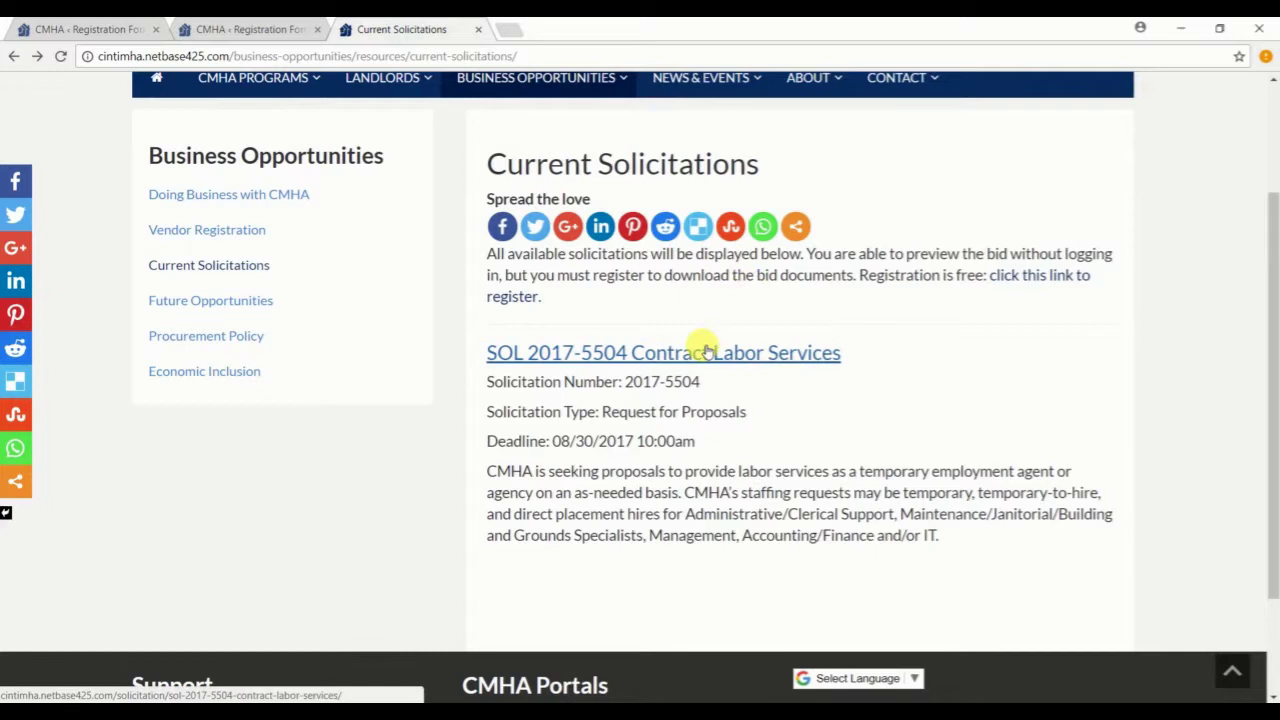
{"action": "left_click", "coordinate": [550, 56]}
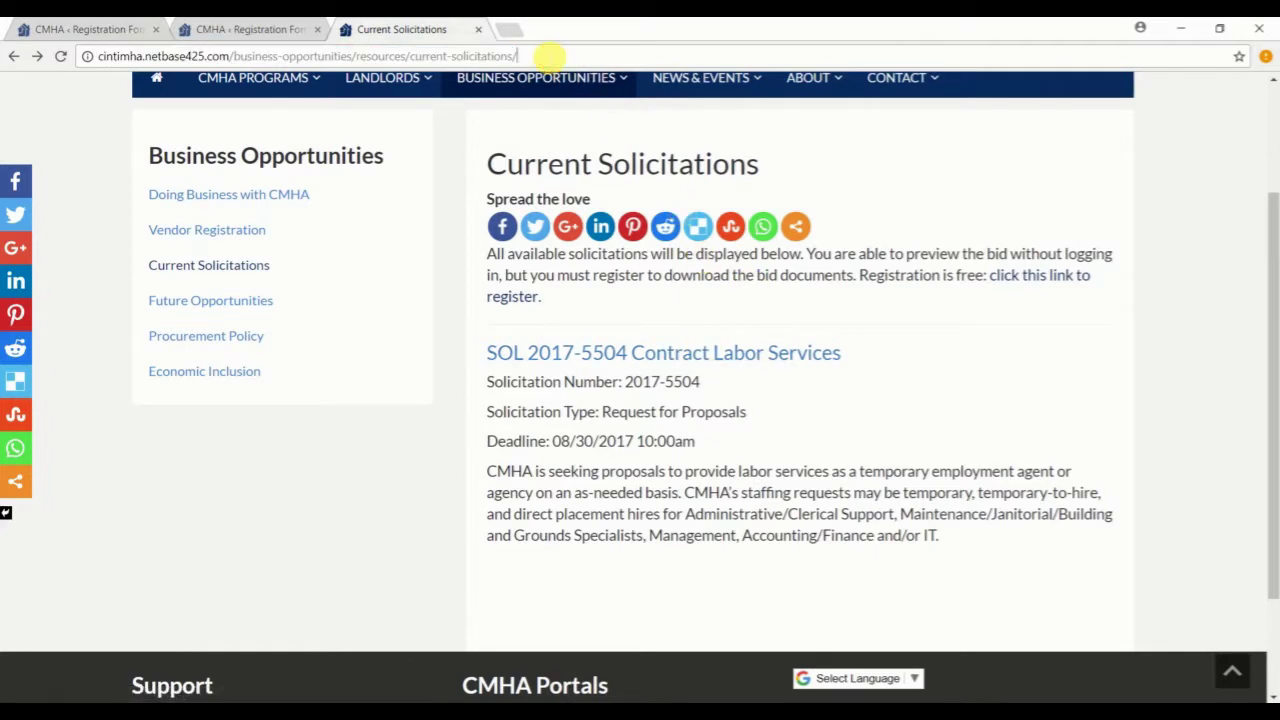
{"action": "left_click", "coordinate": [549, 56]}
{"action": "key", "text": "Return"}
{"action": "mouse_move", "coordinate": [551, 77]}
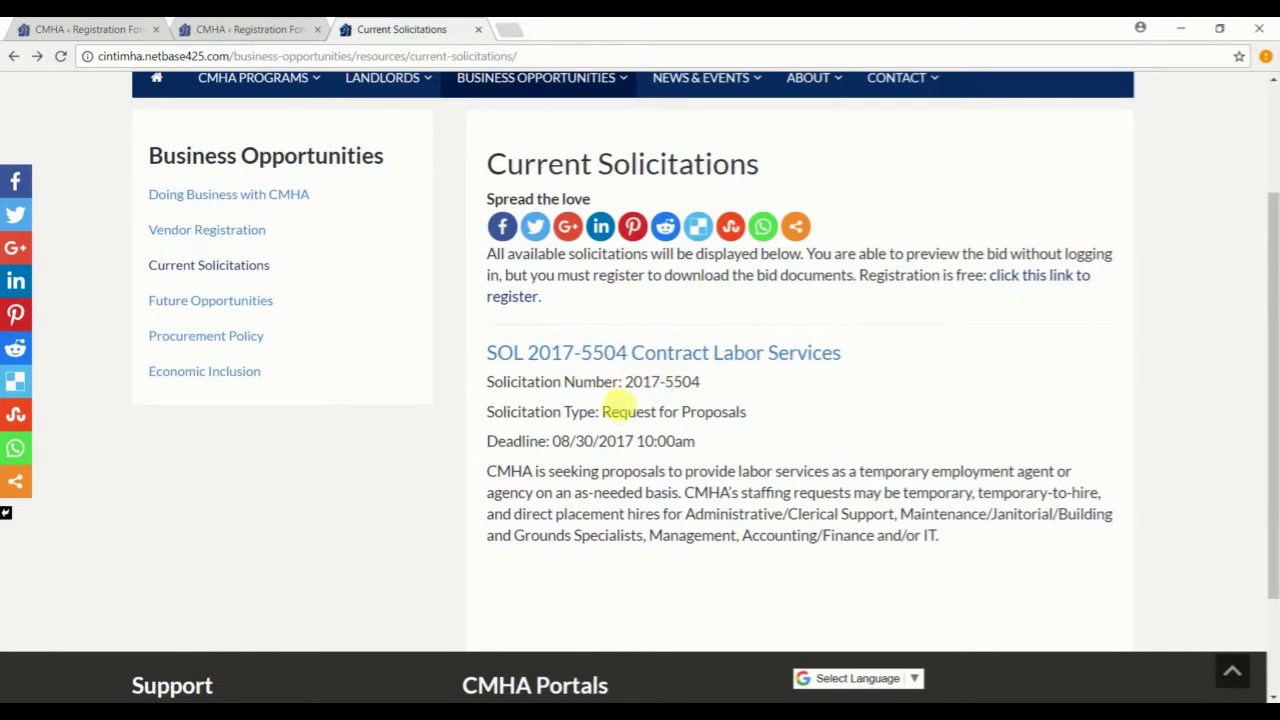
{"action": "key", "text": "alt+Tab"}
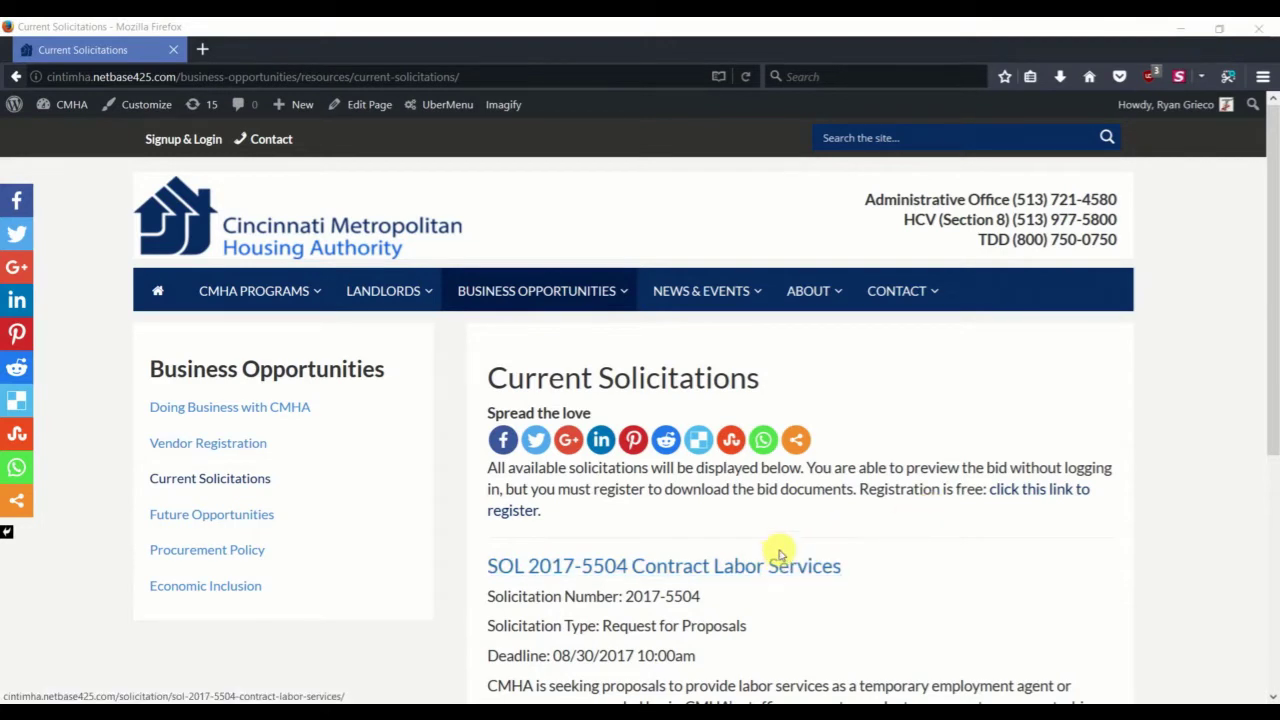
{"action": "scroll", "coordinate": [780, 553], "scroll_direction": "down", "scroll_amount": 1}
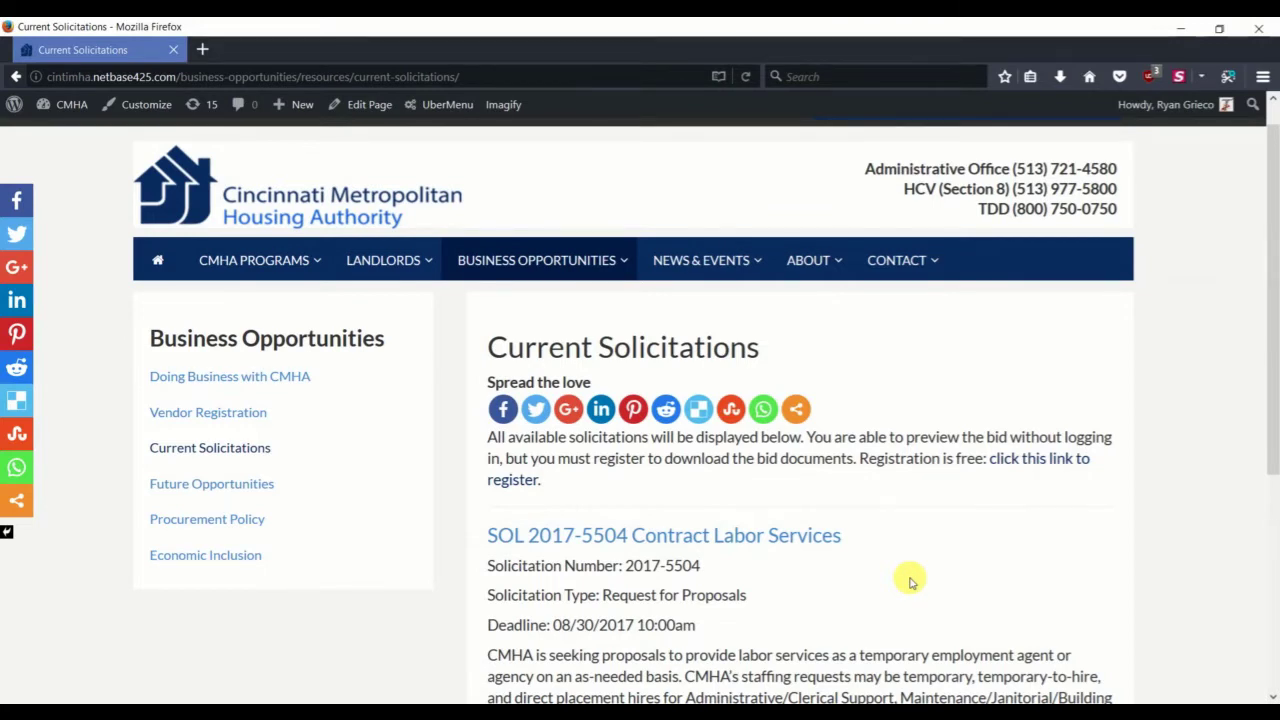
{"action": "scroll", "coordinate": [911, 581], "scroll_direction": "up", "scroll_amount": 1}
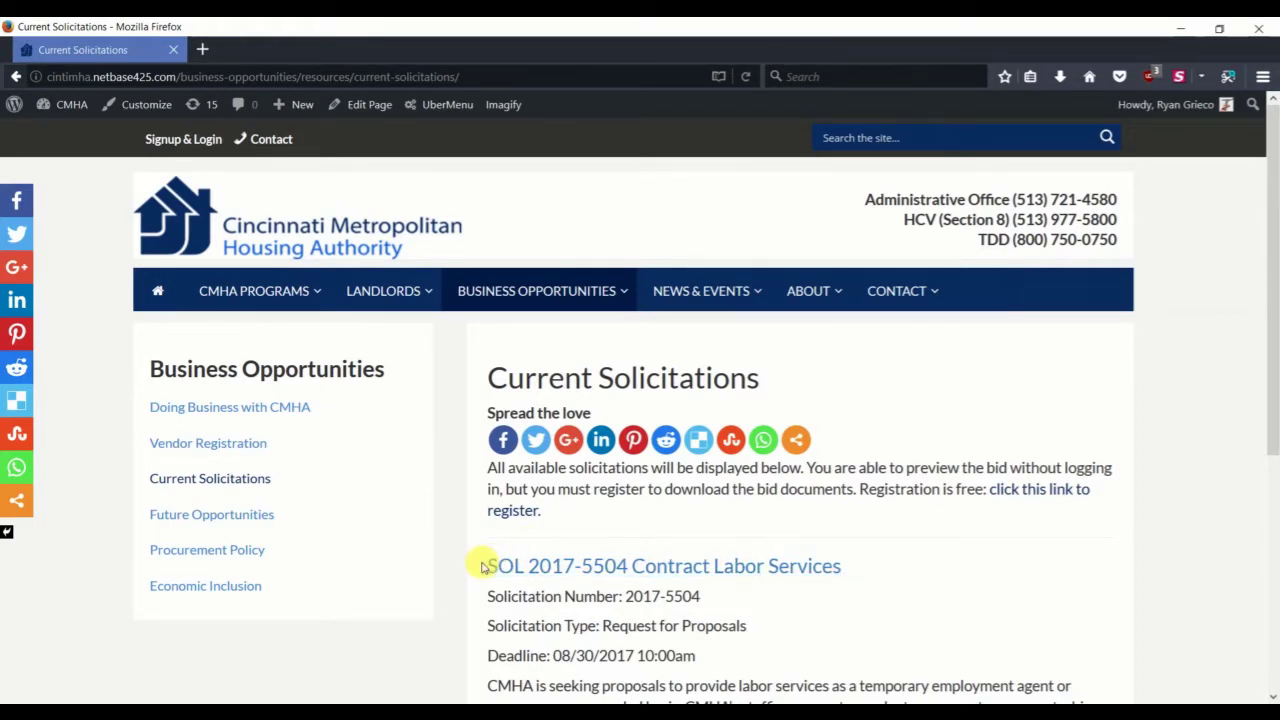
{"action": "scroll", "coordinate": [480, 567], "scroll_direction": "down", "scroll_amount": 3}
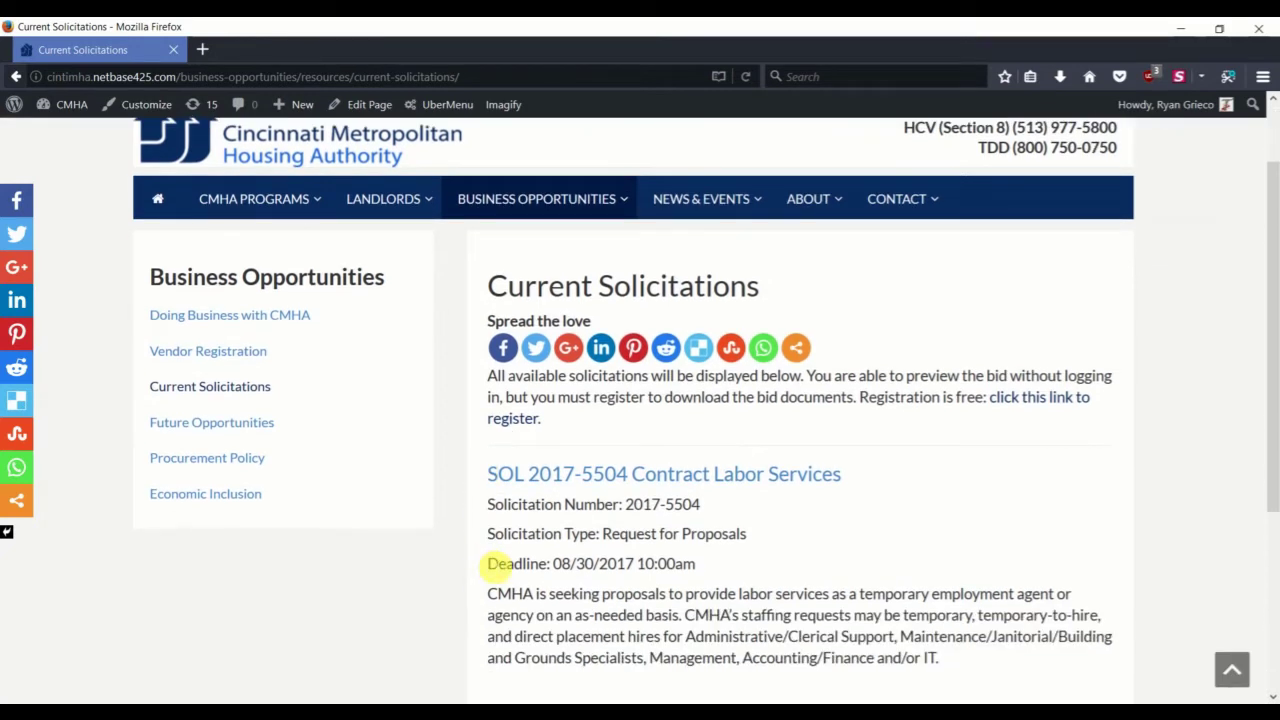